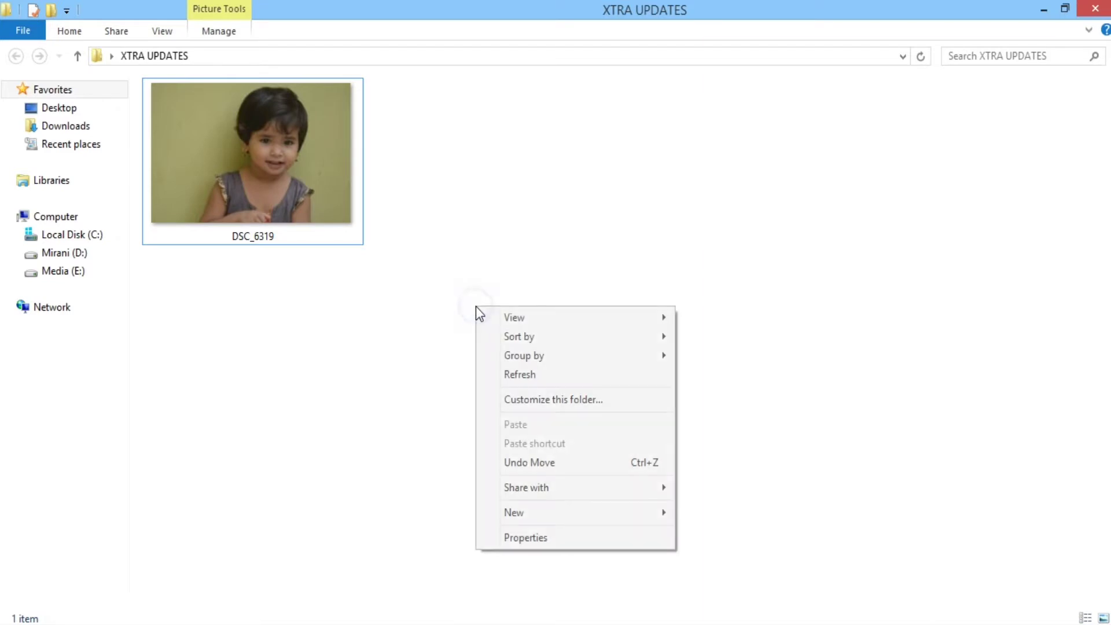
- Open the DSC_6319 photo from the XTRA UPDATES folder in Photoshop and start the Camera Raw Filter on it
left_click(508, 374)
left_click_drag(296, 182, 460, 359)
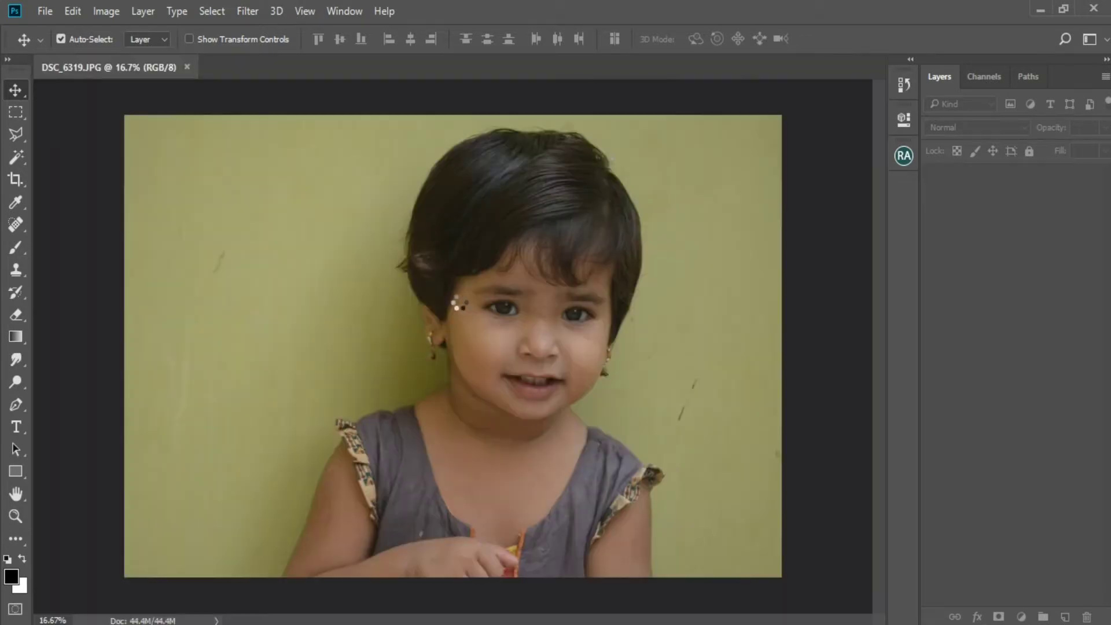
left_click(256, 13)
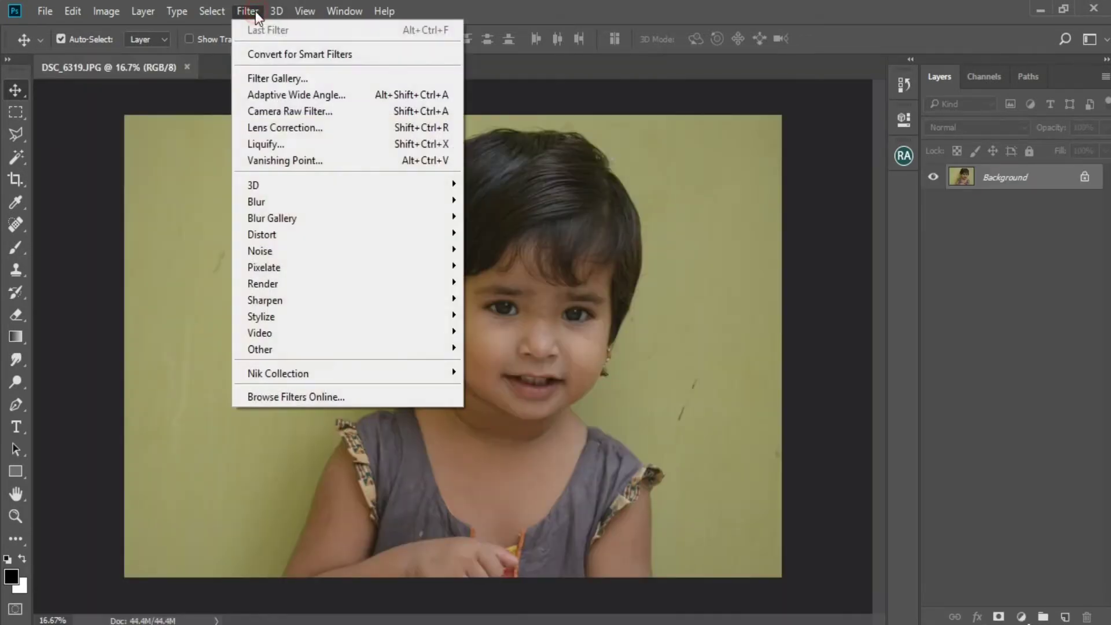
left_click(272, 109)
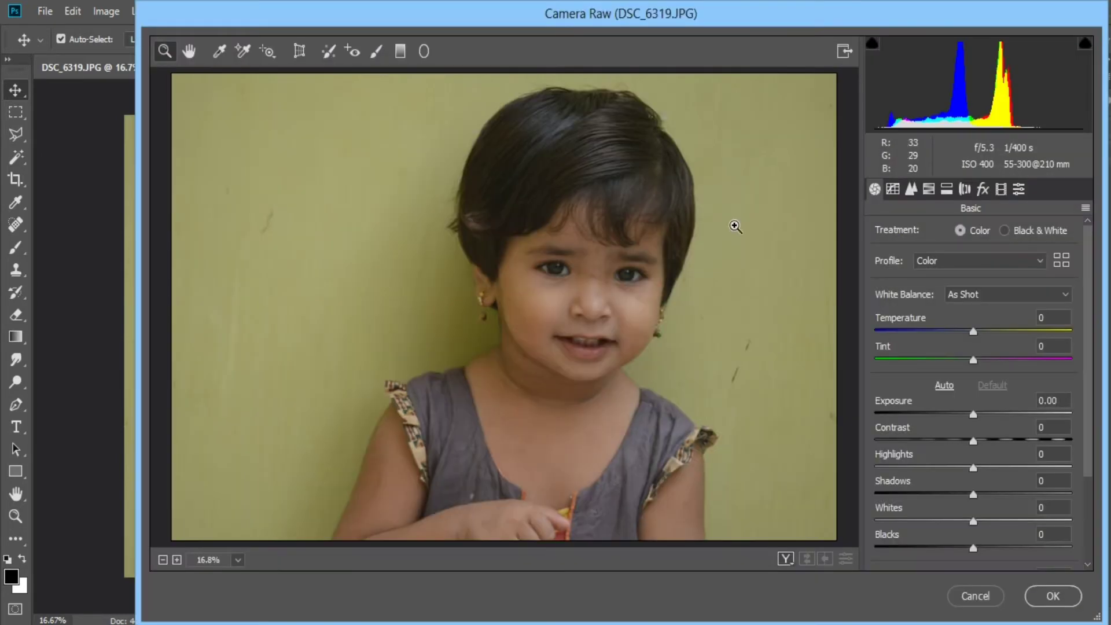
- Apply the matte green user preset to the photo in Camera Raw
left_click(1020, 188)
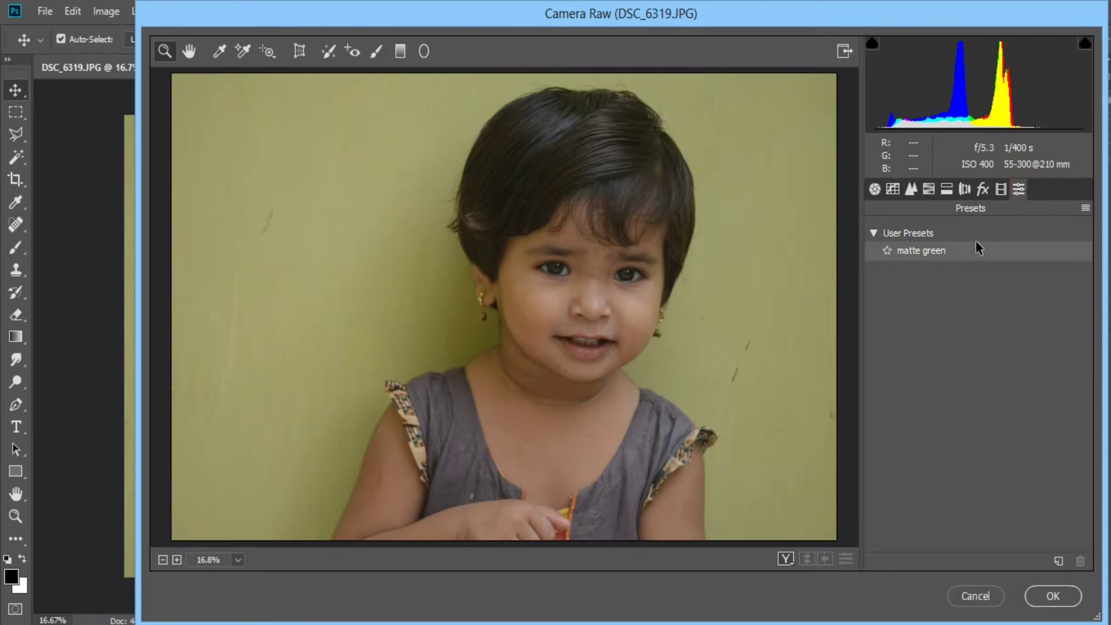
left_click(940, 250)
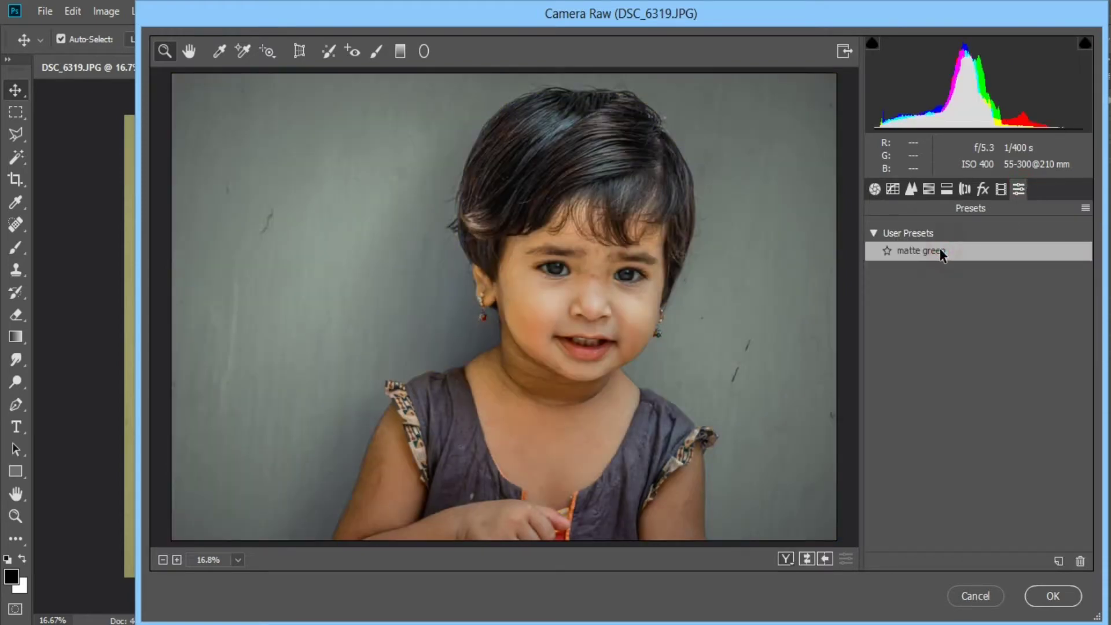
left_click(593, 294)
left_click_drag(455, 385, 650, 370)
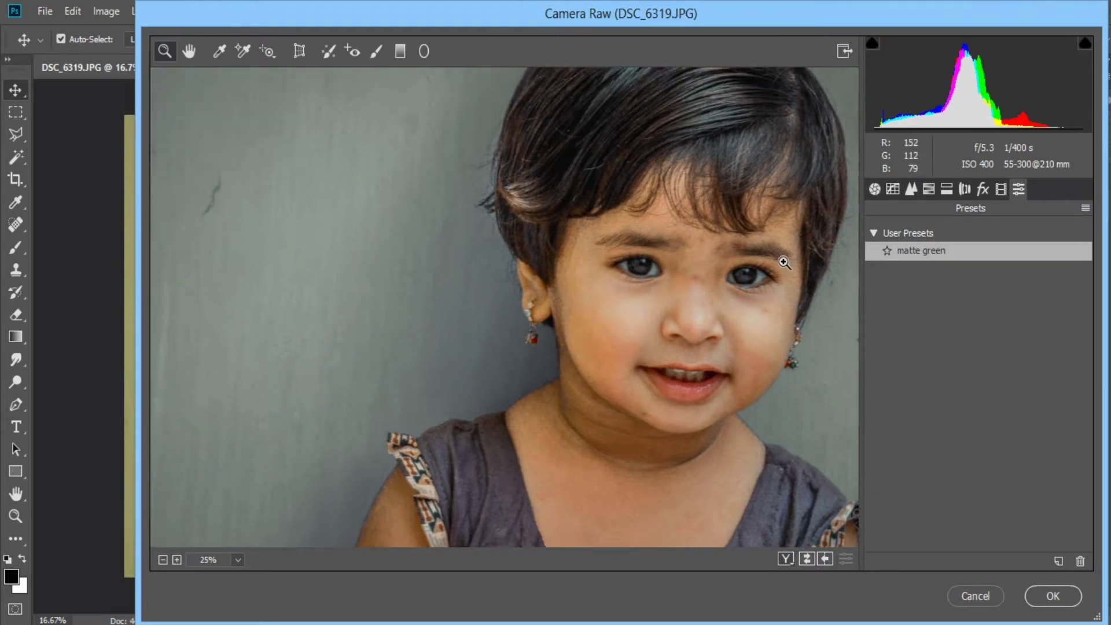
- Set the Blues saturation to -42 in the HSL adjustments
left_click(875, 189)
left_click(928, 189)
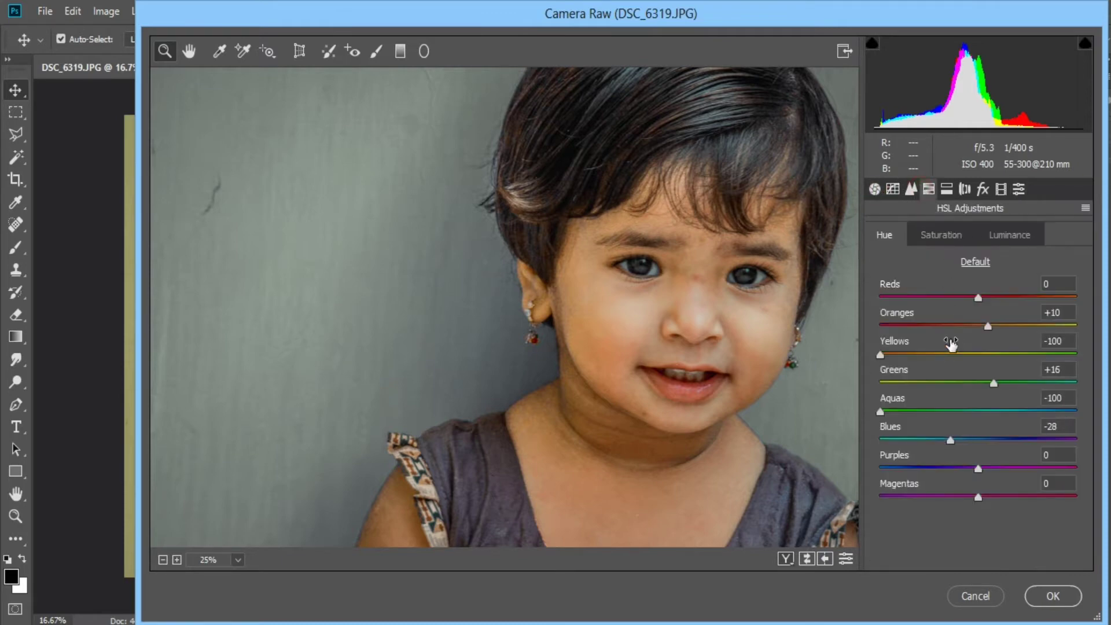
left_click(954, 243)
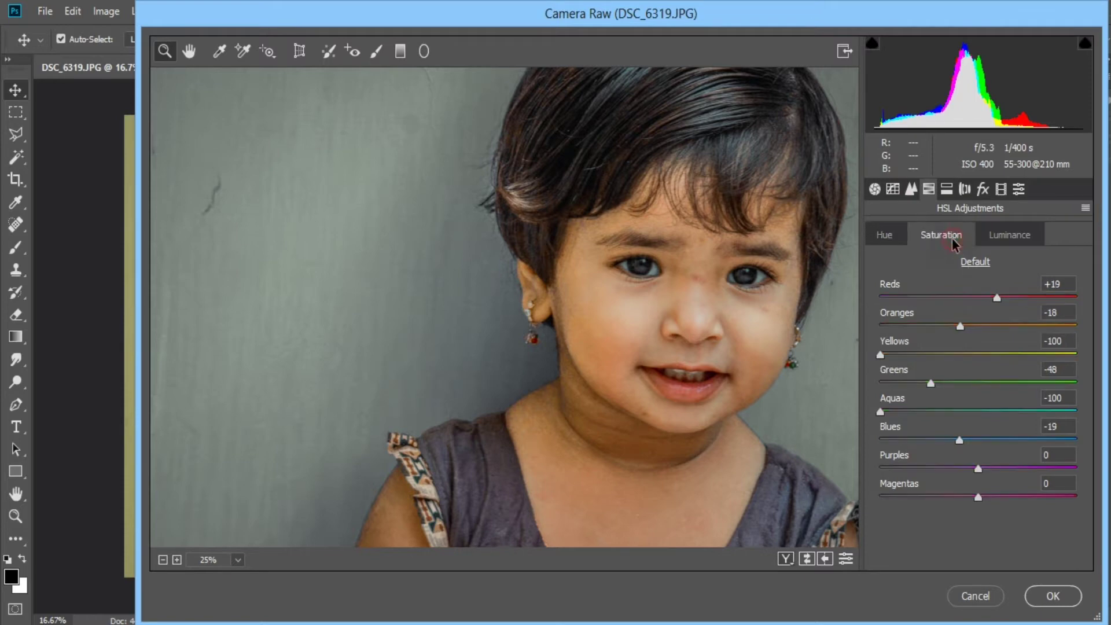
mouse_move(958, 441)
left_mouse_down()
mouse_move(928, 441)
mouse_move(1013, 438)
mouse_move(926, 443)
mouse_move(986, 449)
mouse_move(953, 449)
left_mouse_up()
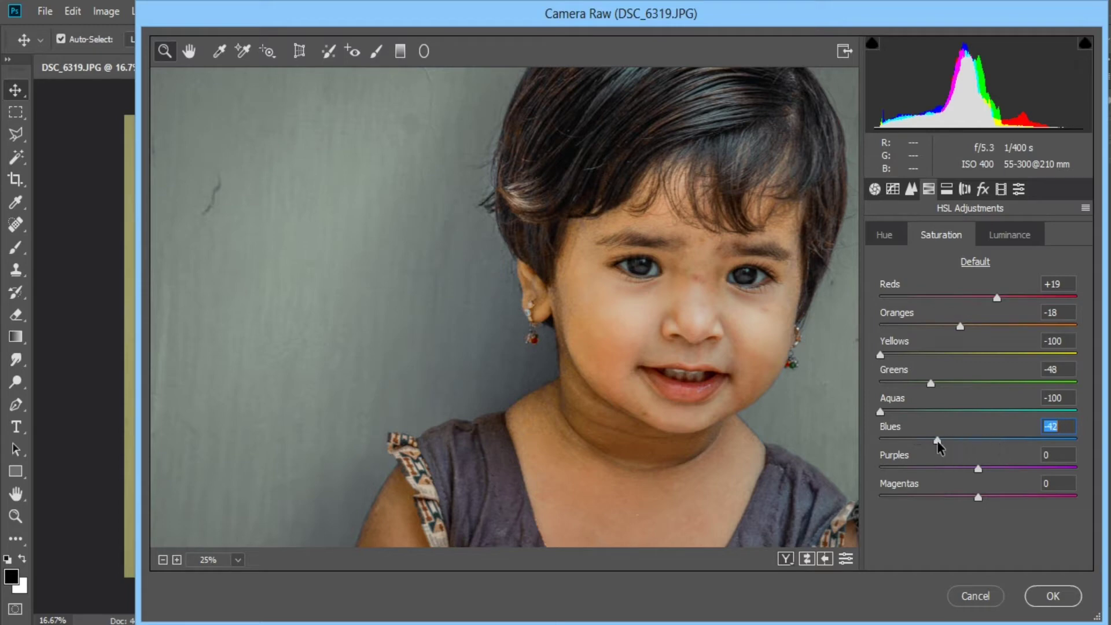
- Raise the Blues luminance to +100 in the HSL adjustments
left_click(992, 236)
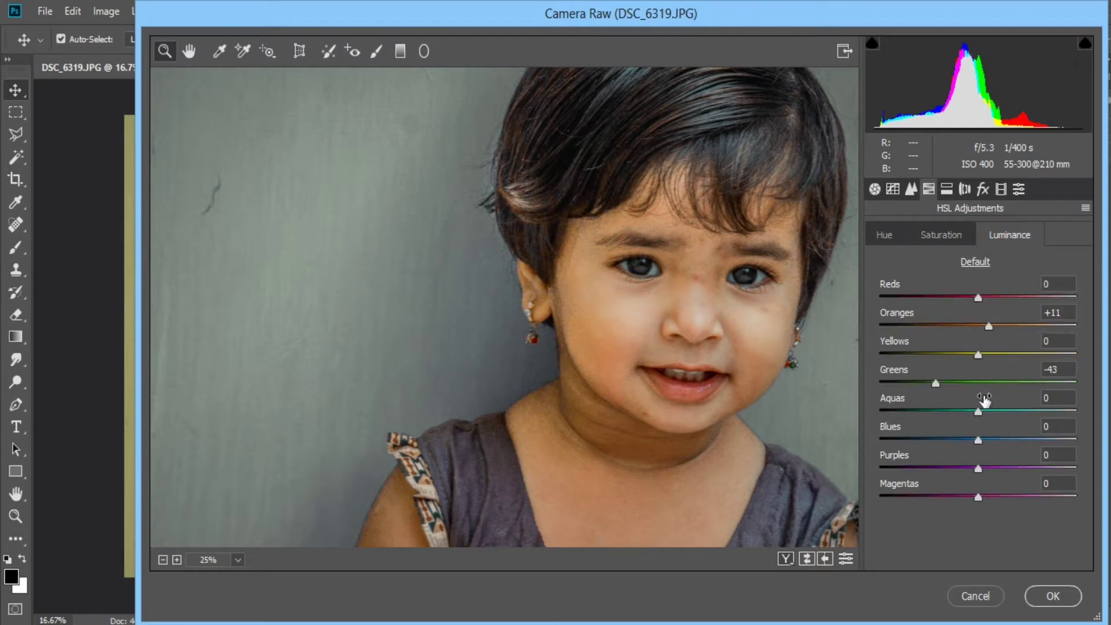
left_click_drag(979, 443, 1051, 435)
left_click_drag(857, 455, 1087, 449)
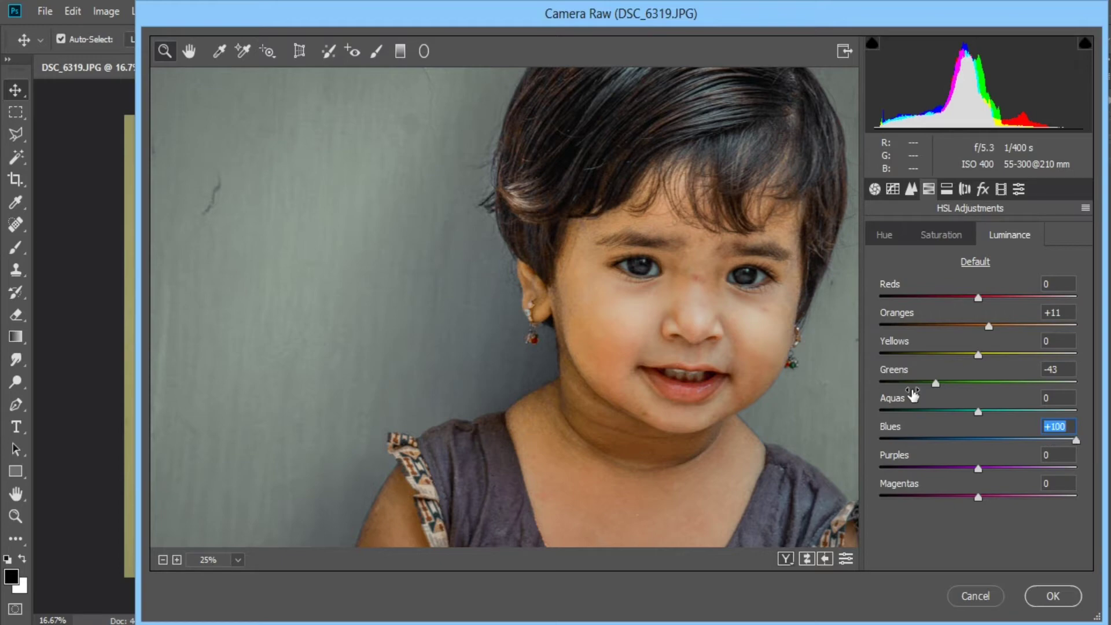
left_click_drag(630, 192, 616, 281)
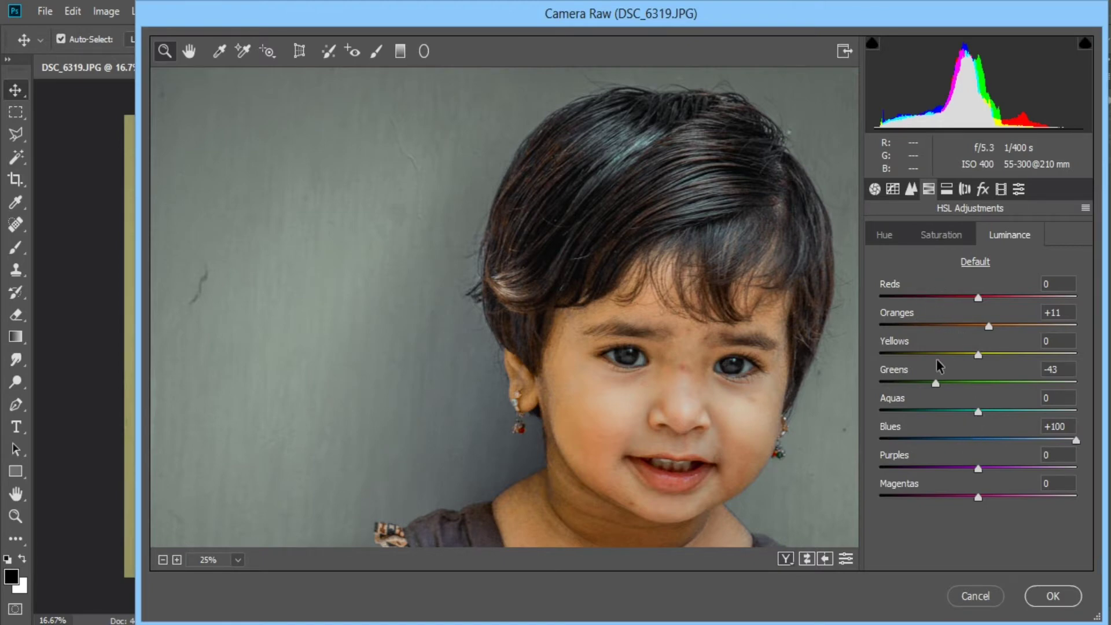
- Set Blacks to -82 and Clarity to +49 in the Basic adjustments
left_click(933, 243)
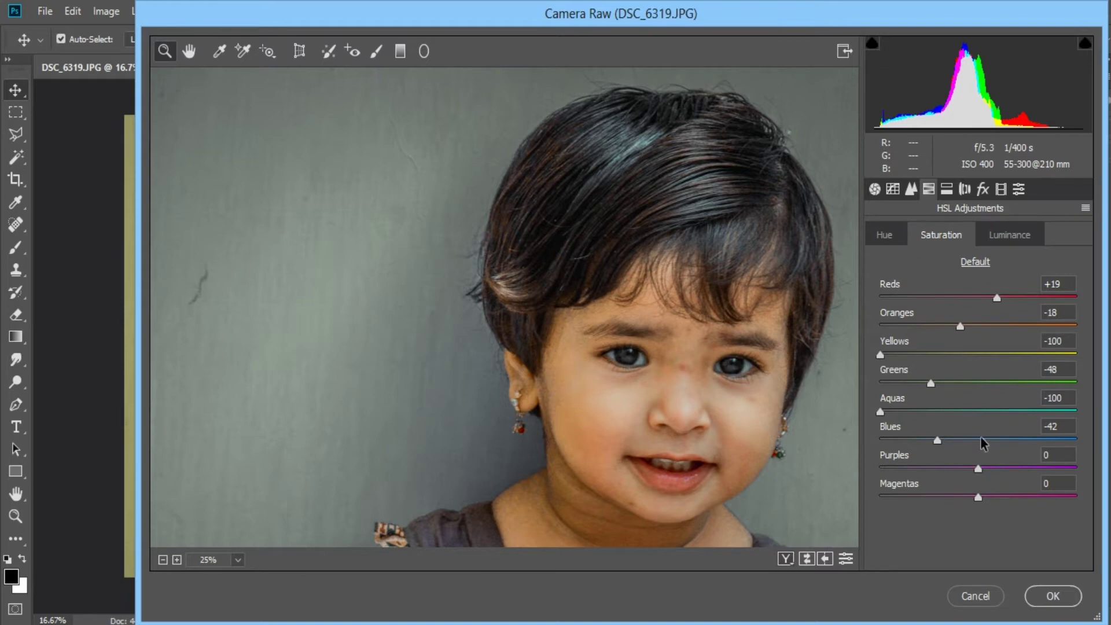
left_click(874, 188)
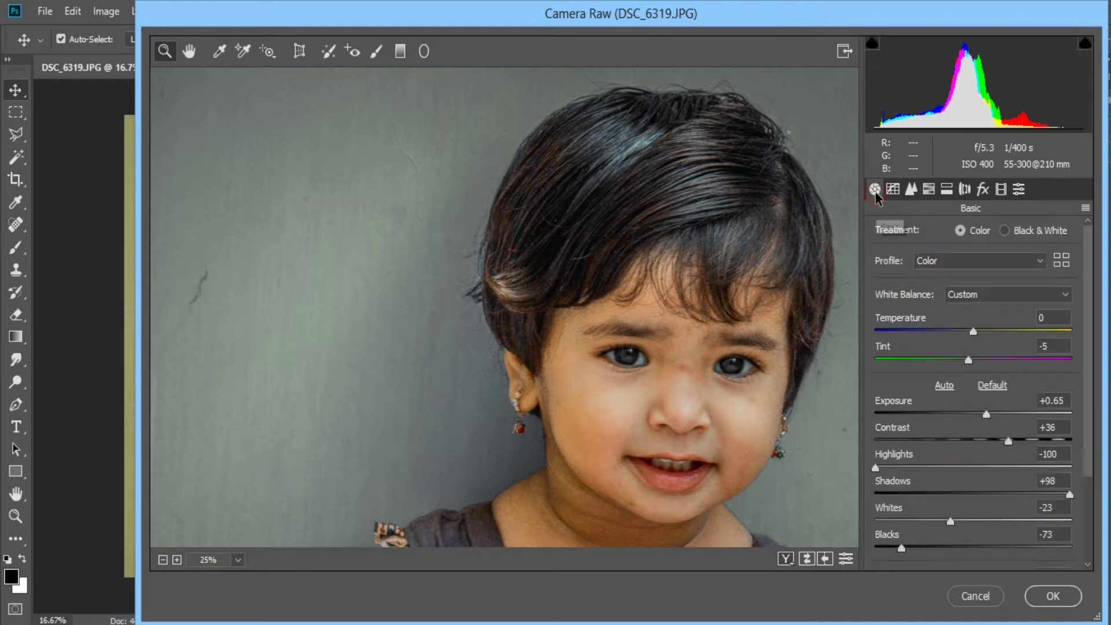
scroll(962, 507, "down", 3)
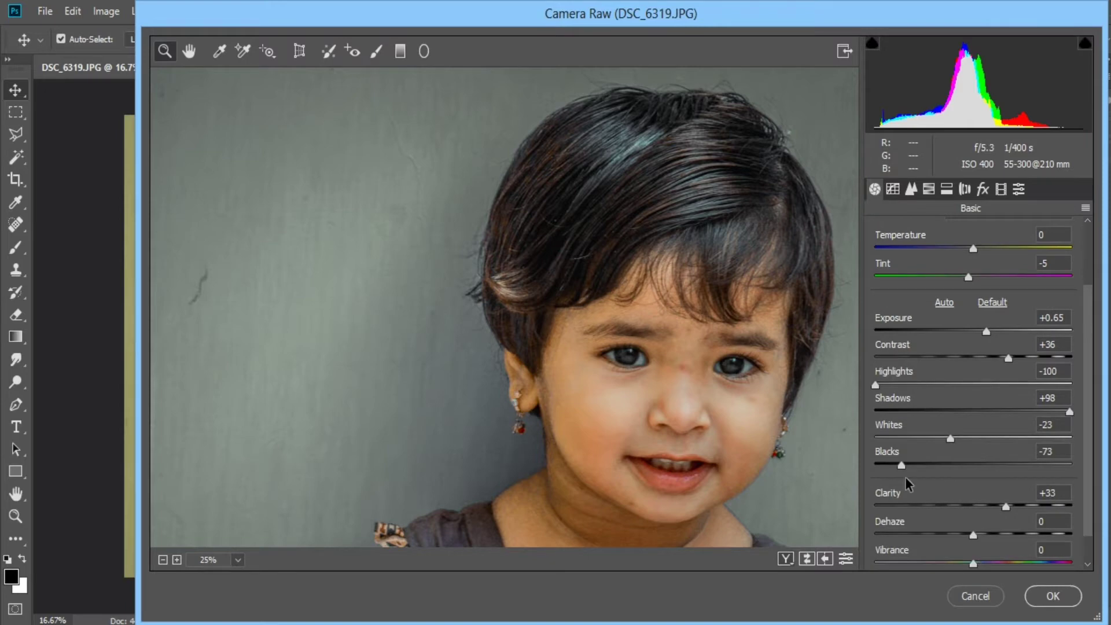
left_click_drag(903, 469, 894, 472)
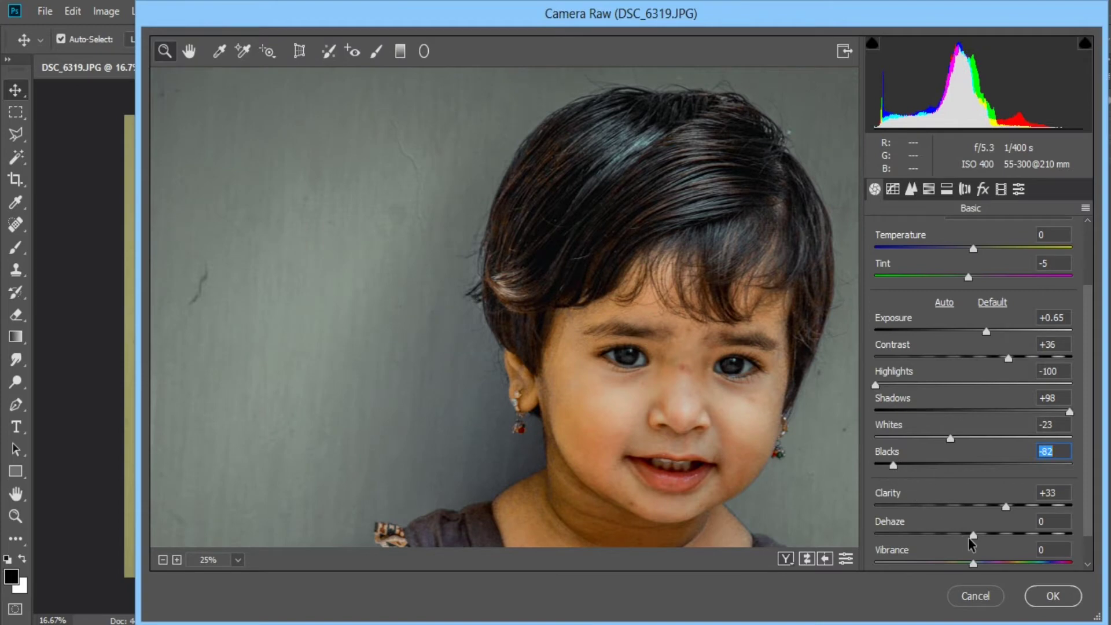
mouse_move(1005, 506)
left_mouse_down()
mouse_move(978, 507)
mouse_move(1021, 507)
left_mouse_up()
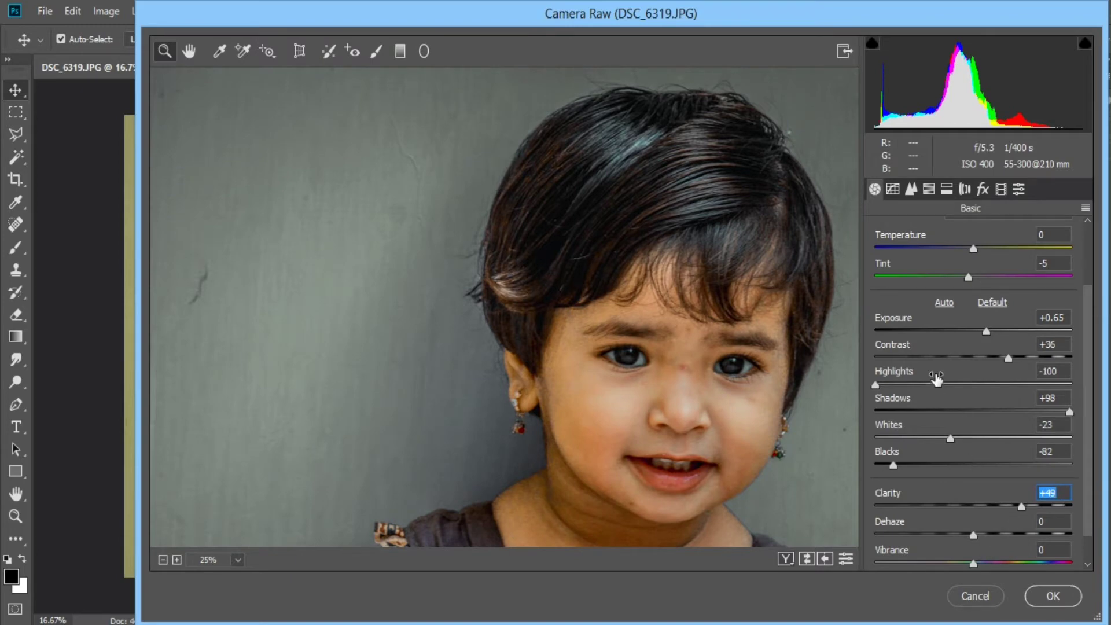
- Set Contrast to +23, Highlights to -78 and Shadows to +66, and apply the Camera Raw adjustments to the photo
mouse_move(1009, 358)
left_mouse_down()
mouse_move(1017, 363)
mouse_move(998, 361)
left_mouse_up()
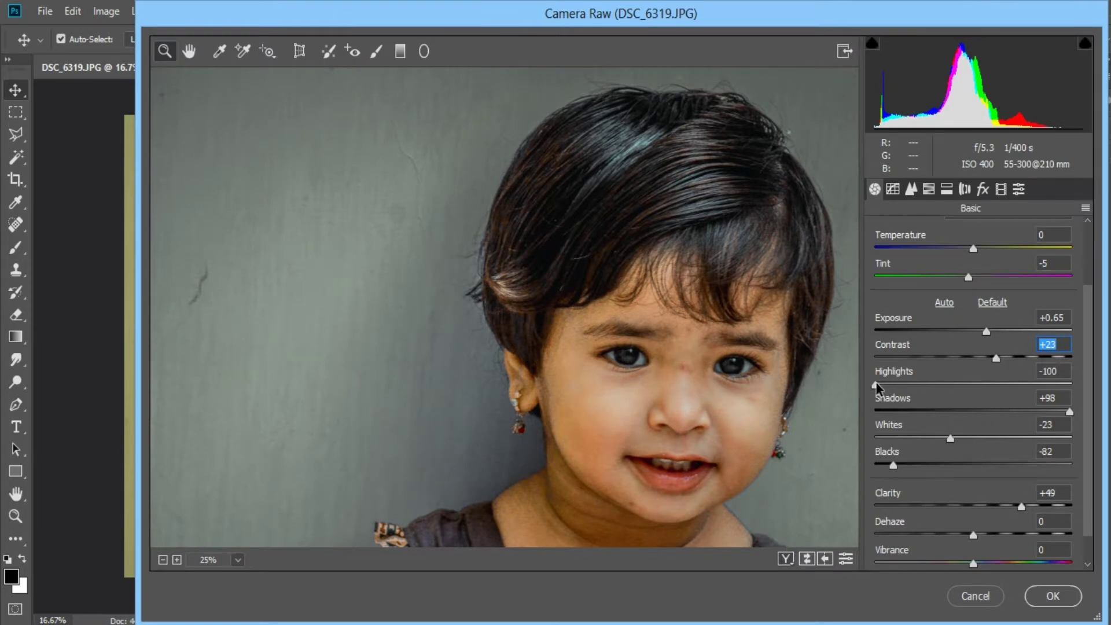
left_click_drag(876, 387, 898, 394)
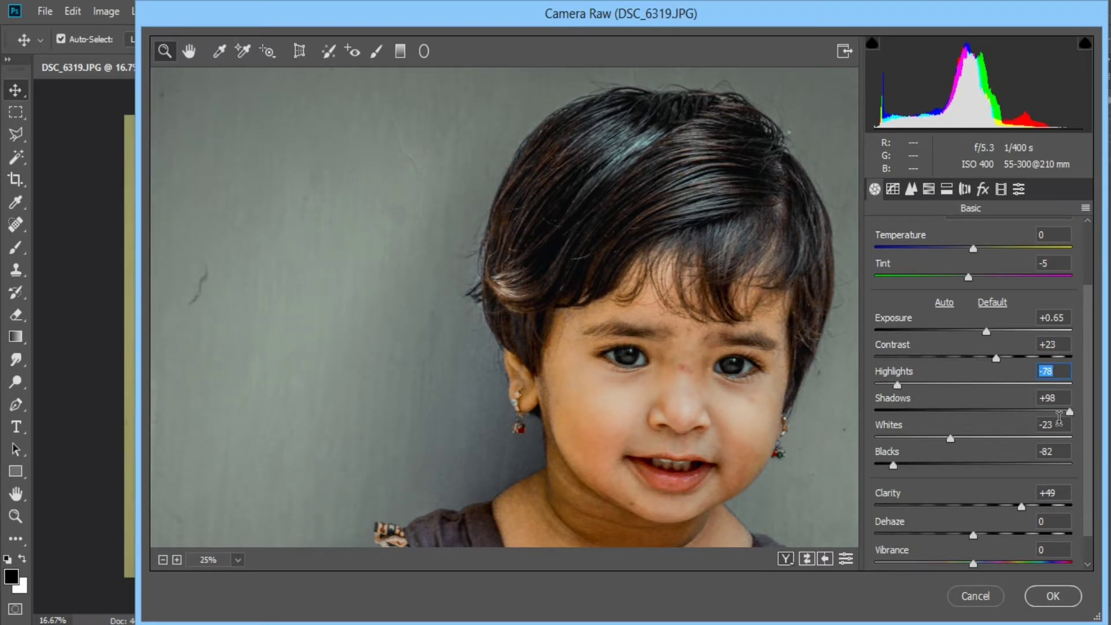
left_click_drag(1069, 412, 1038, 413)
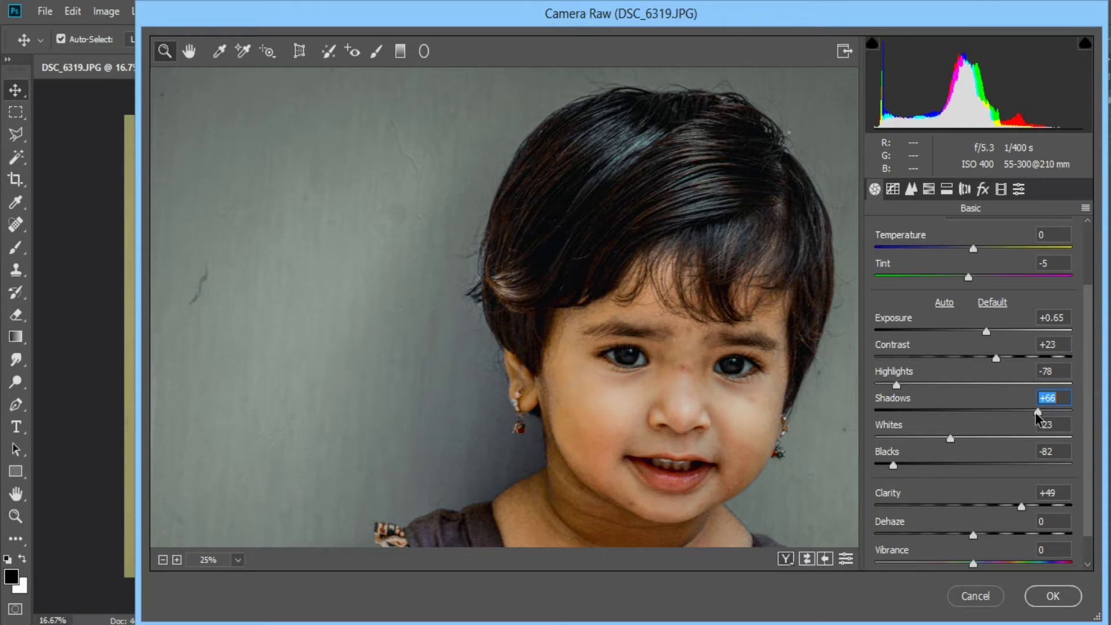
left_click(1052, 596)
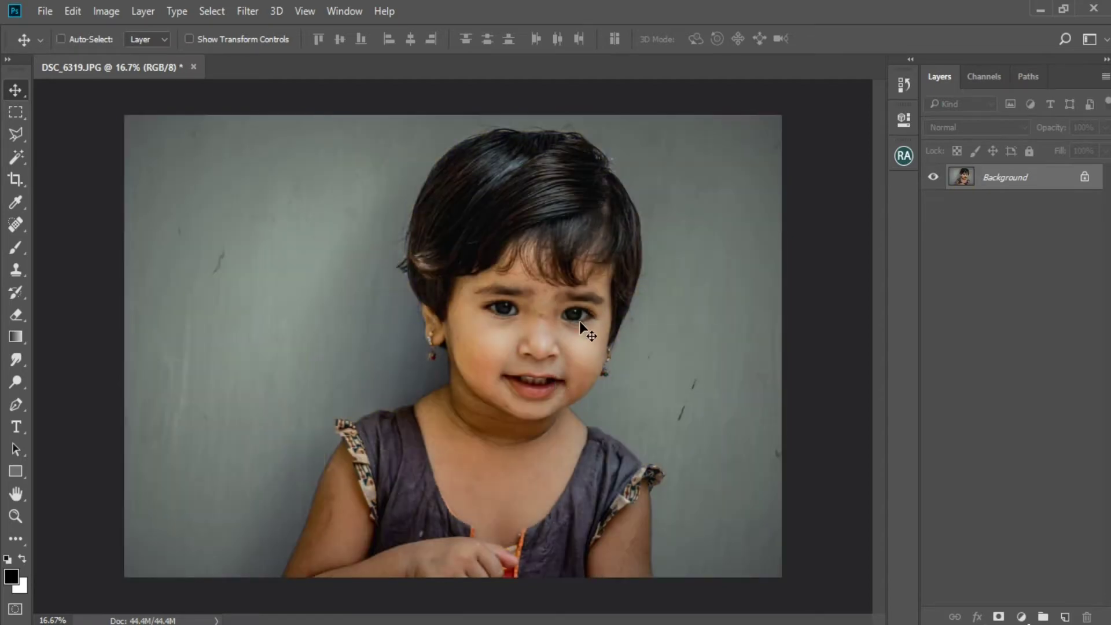
- Save the edited photo as a JPEG named DSC_6319-2 at maximum quality 12
key("ctrl+shift+s")
left_click(280, 441)
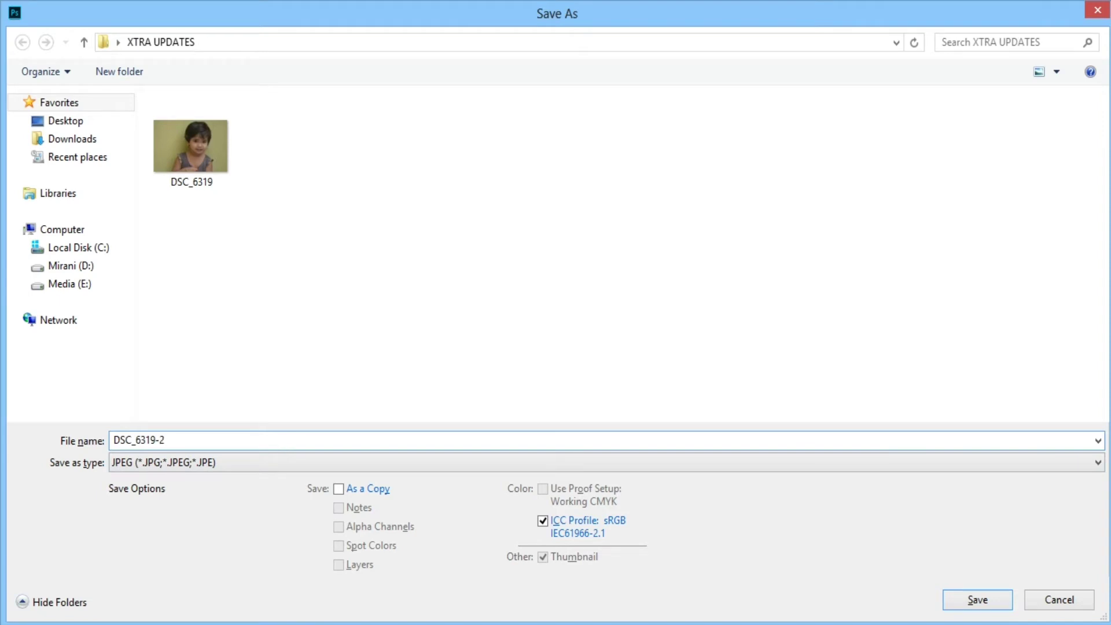
key("Return")
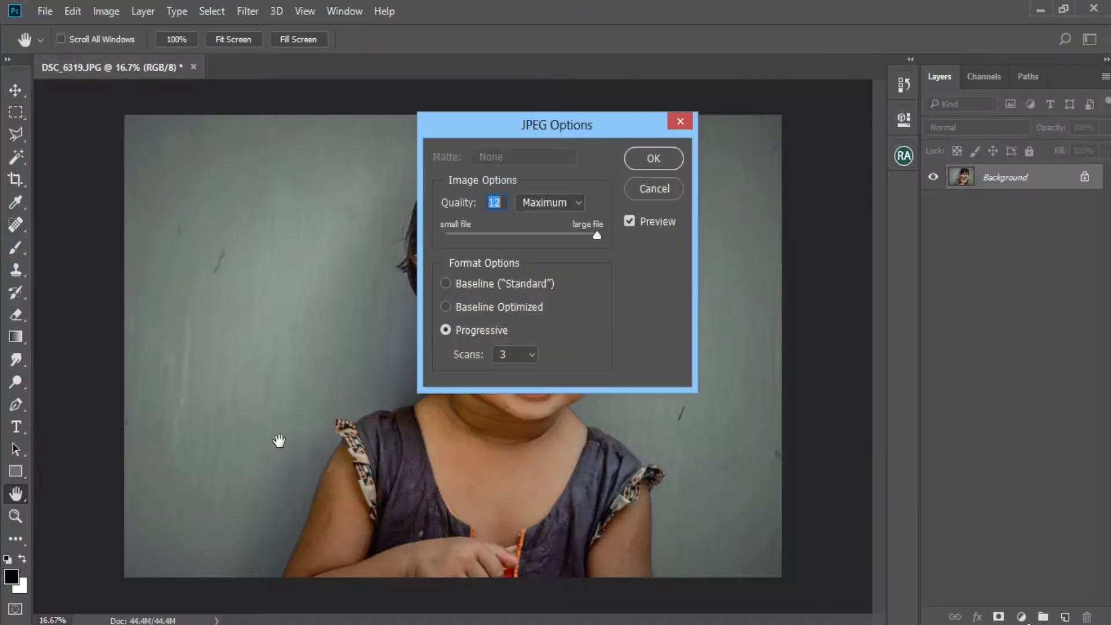
key("Return")
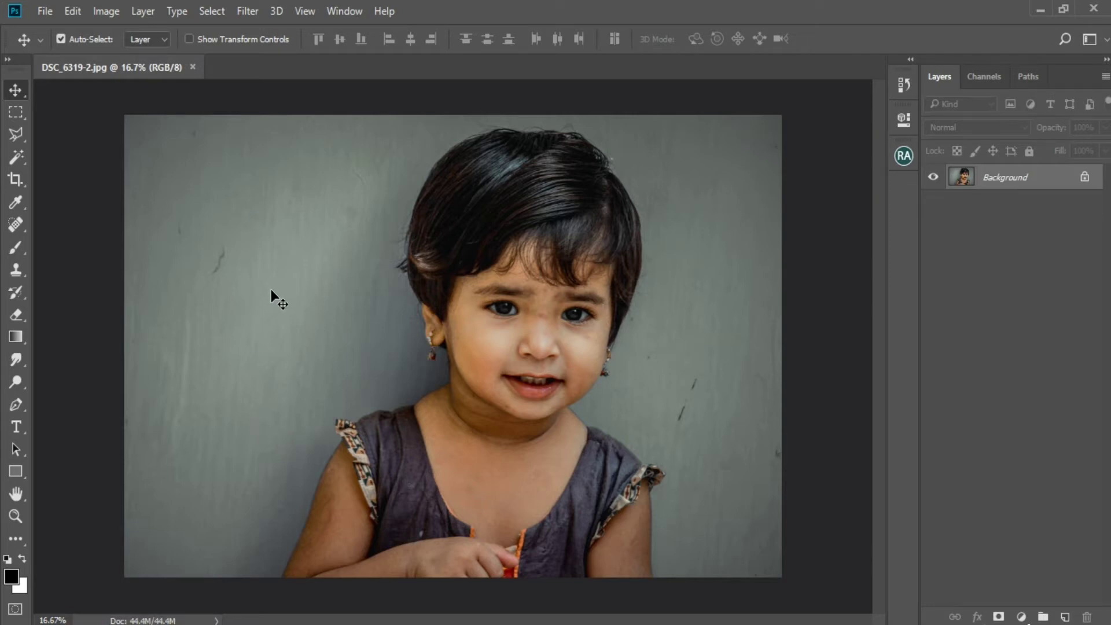
- Open DSC_6319-2.jpg in the other Photoshop version and start the Imagenomic Portraiture filter, with its preview on the child's face
key("o")
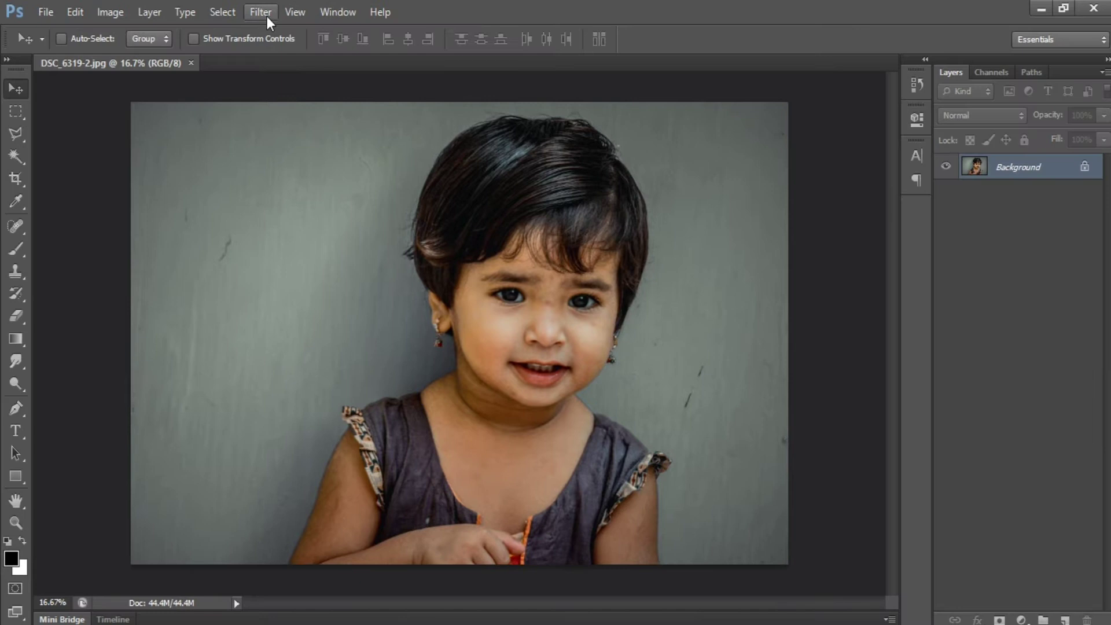
left_click(266, 17)
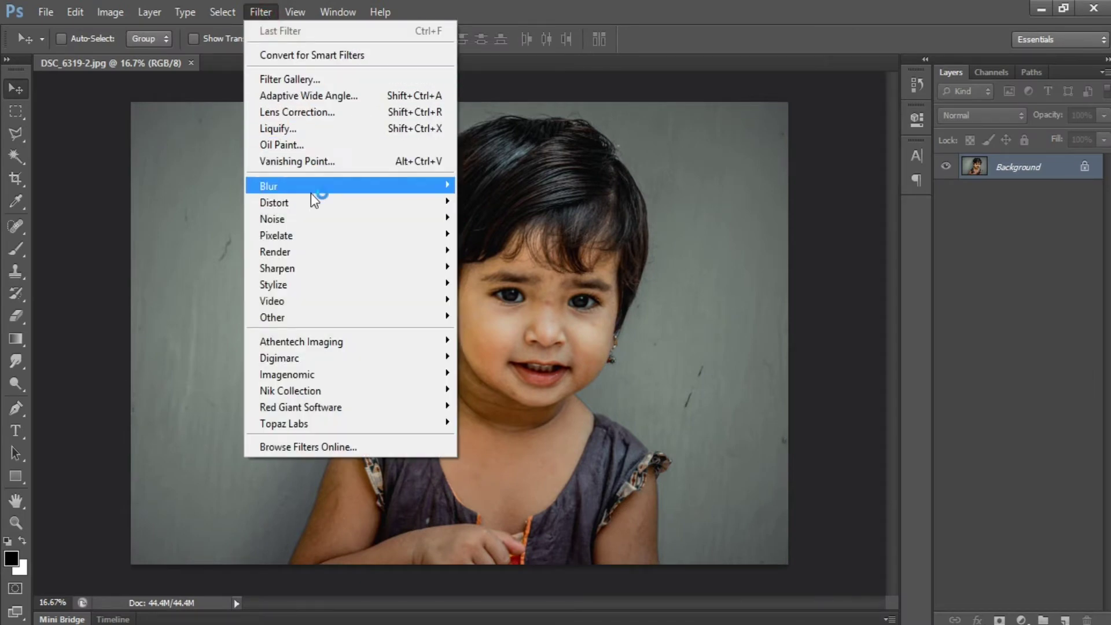
mouse_move(345, 375)
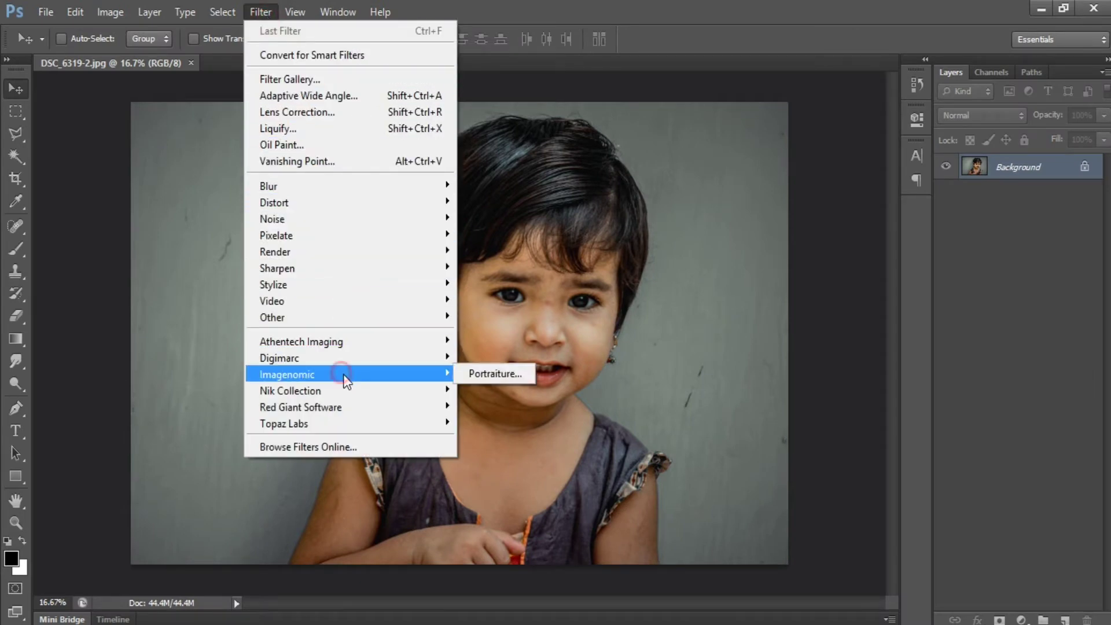
left_click(469, 373)
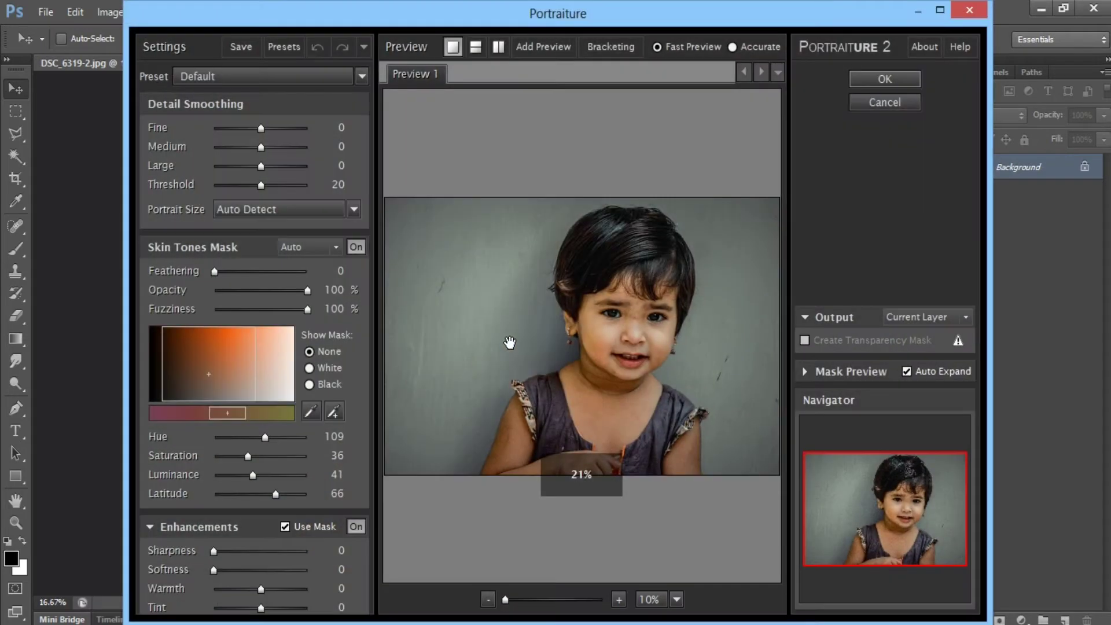
scroll(666, 322, "up", 3)
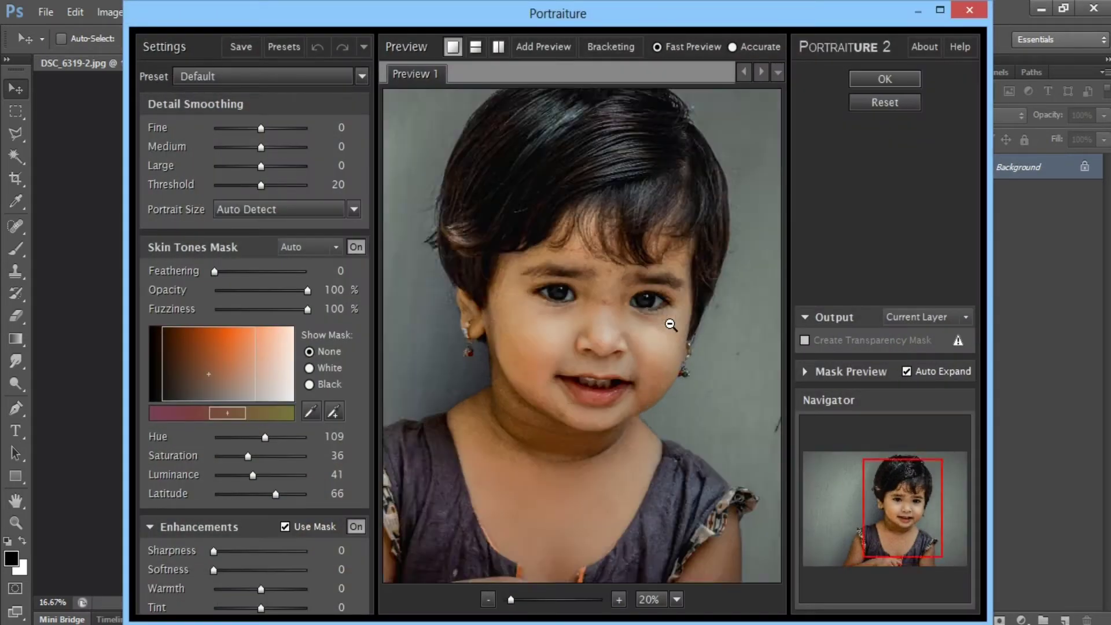
key("alt+space")
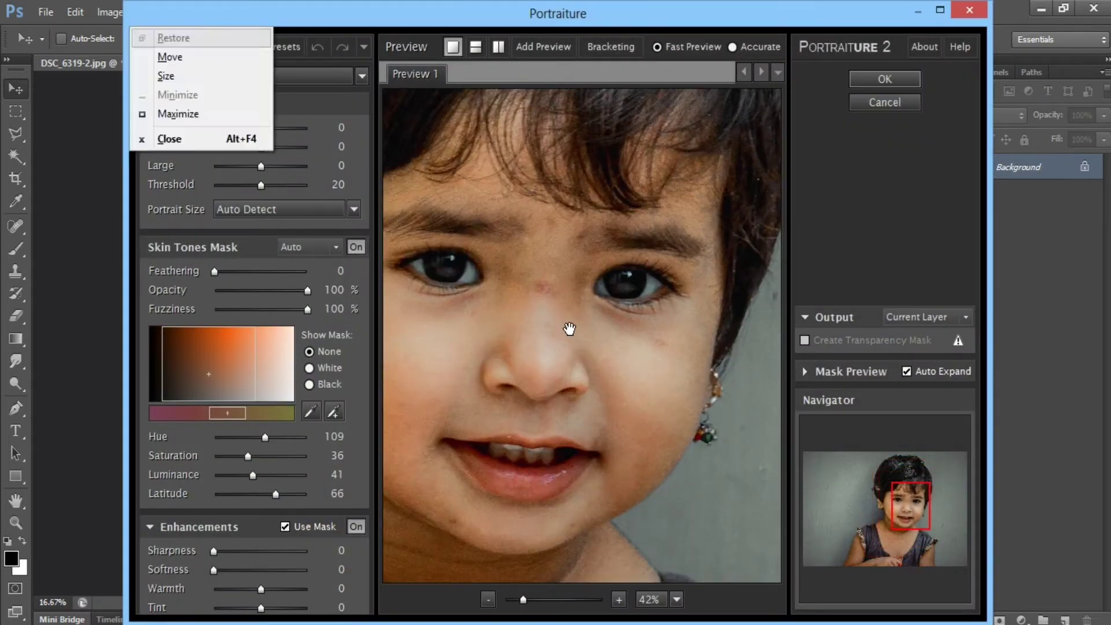
left_click_drag(571, 328, 687, 300)
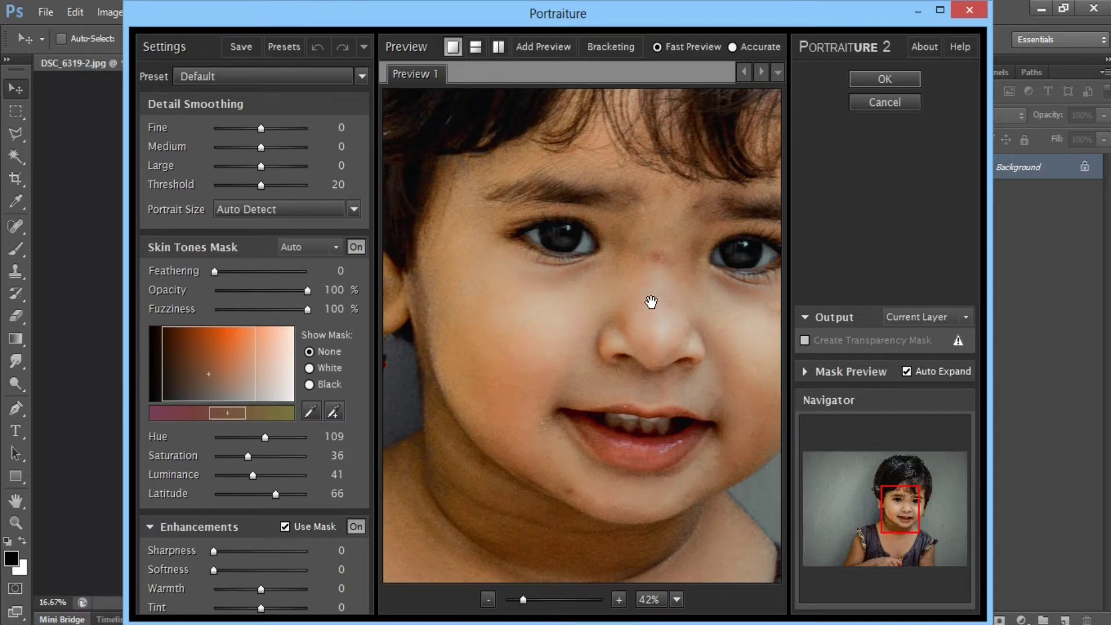
- Smooth the skin with Portraiture's Smoothing: Normal preset and apply the filter to the photo
left_click(216, 71)
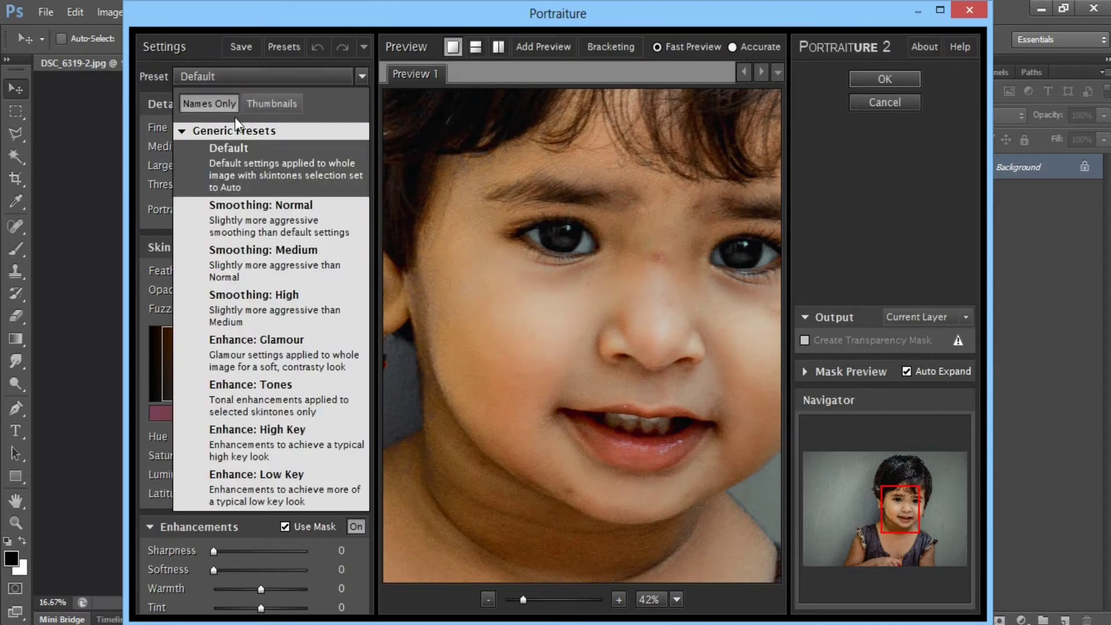
left_click(239, 208)
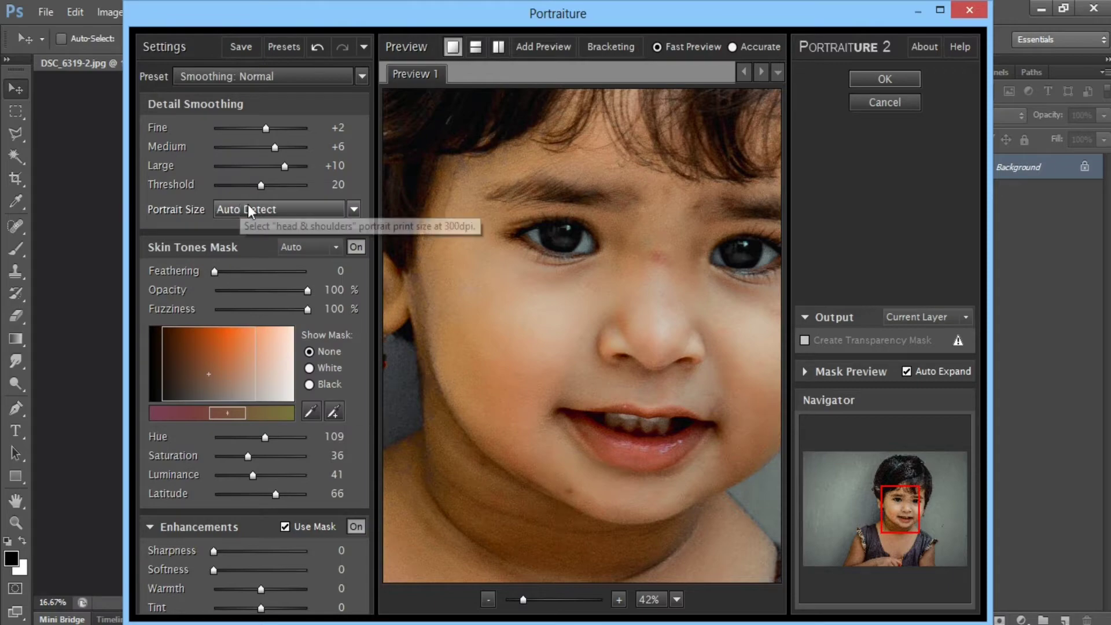
left_click(884, 80)
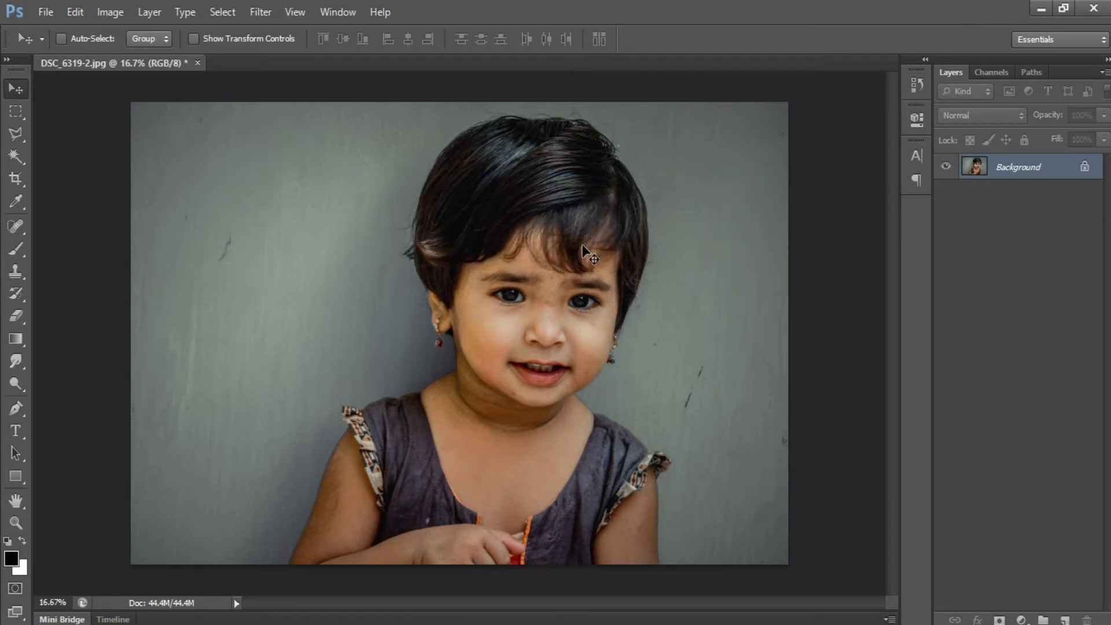
scroll(555, 290, "up", 8)
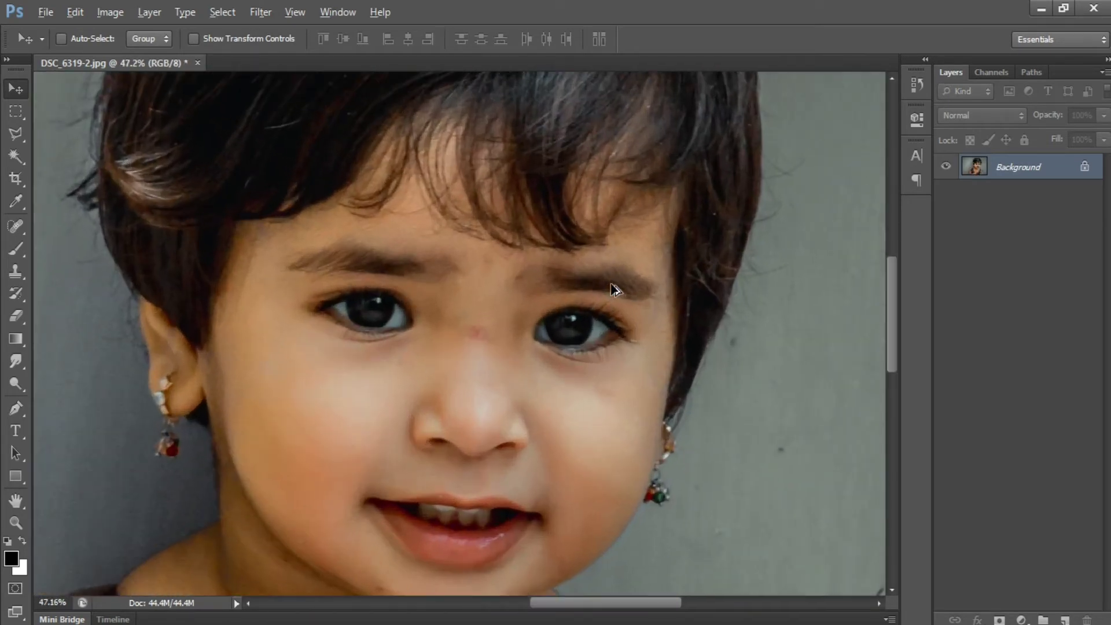
- Smudge the reddish spot and skin between the eyes with a 100 px Smudge brush at 10% strength
scroll(579, 317, "up", 4)
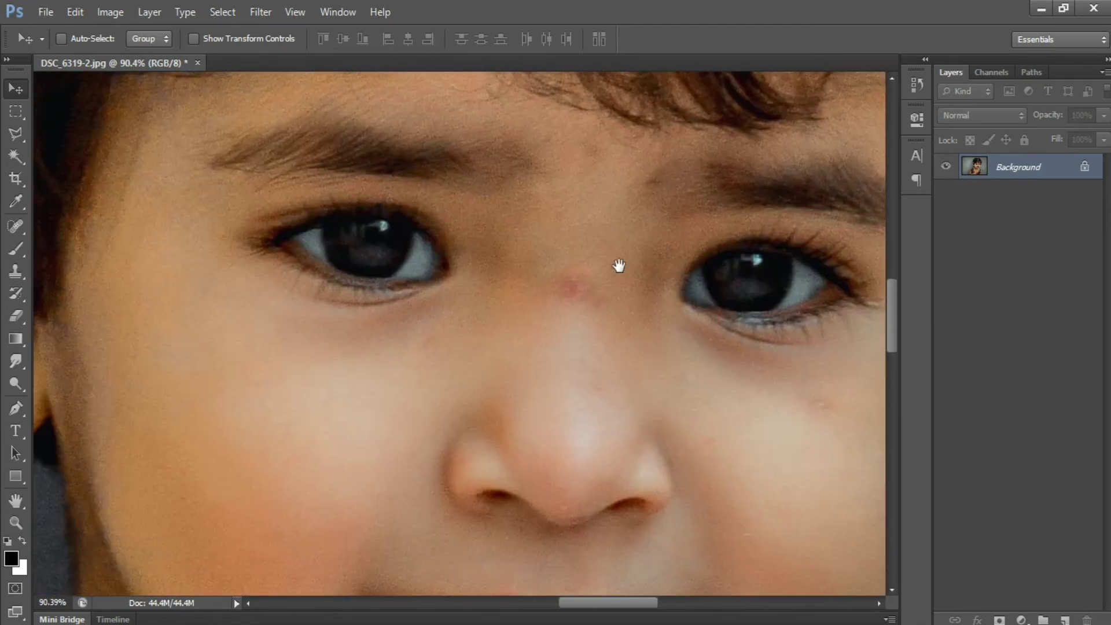
left_click_drag(617, 263, 649, 296)
left_click(16, 360)
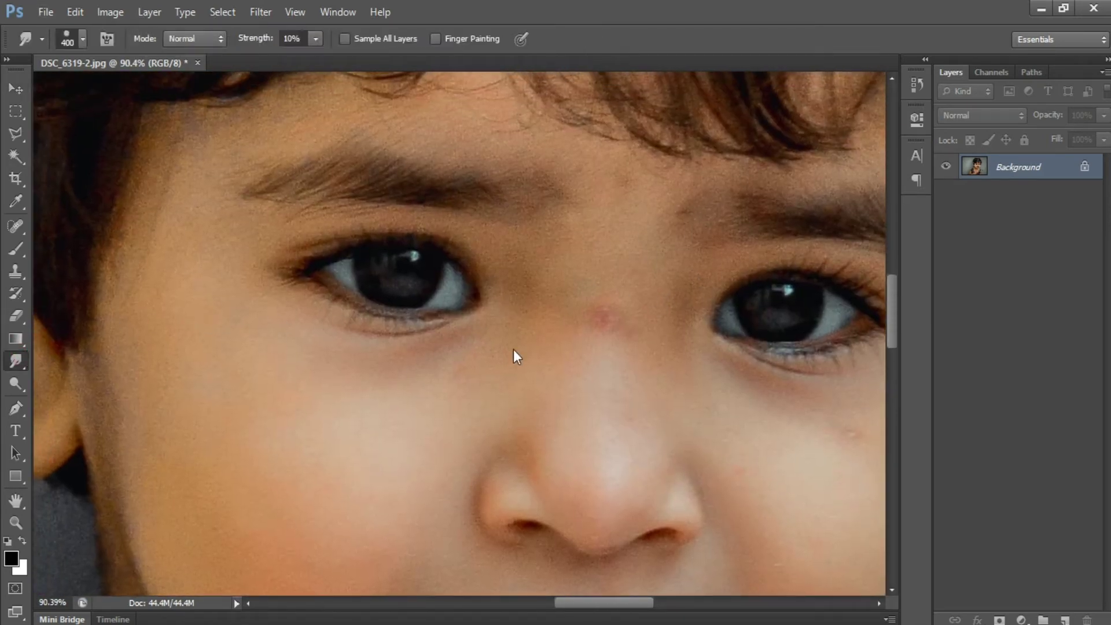
key("bracketleft")
key("bracketleft")
key("bracketleft")
key("bracketleft")
key("bracketleft")
key("bracketleft")
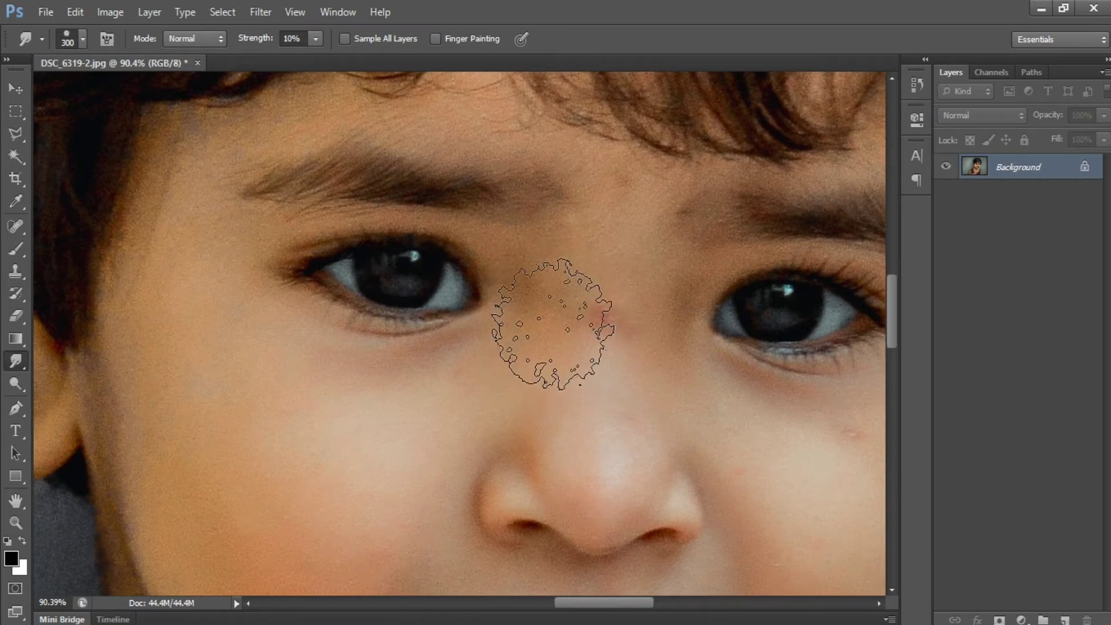
key("bracketleft")
mouse_move(597, 303)
left_mouse_down()
mouse_move(581, 328)
mouse_move(593, 334)
mouse_move(634, 323)
mouse_move(631, 296)
left_mouse_up()
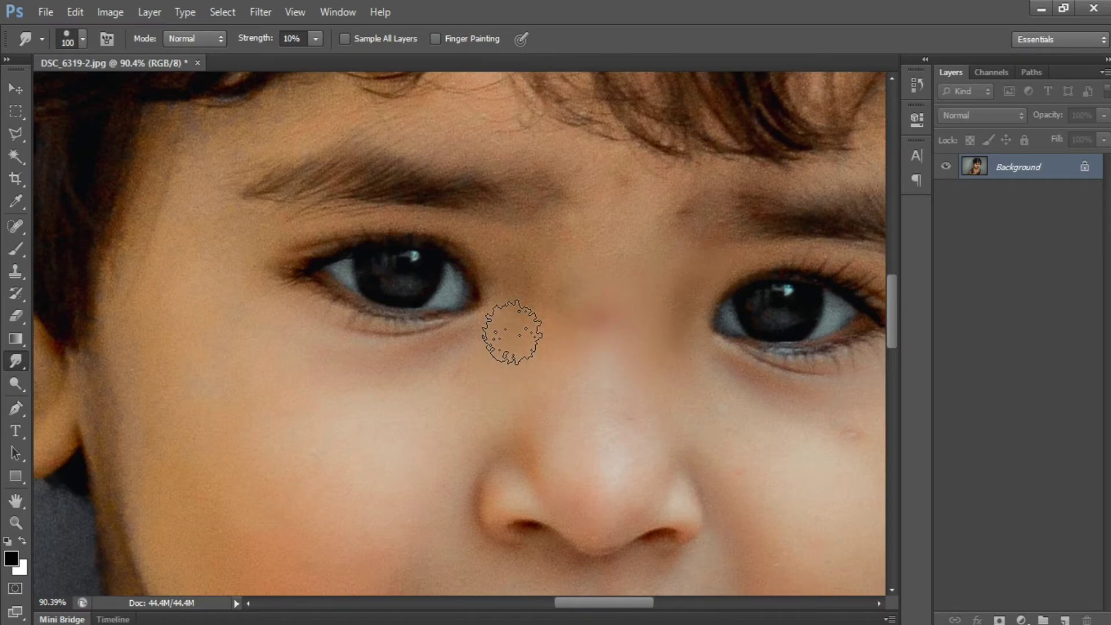
left_click_drag(546, 281, 553, 335)
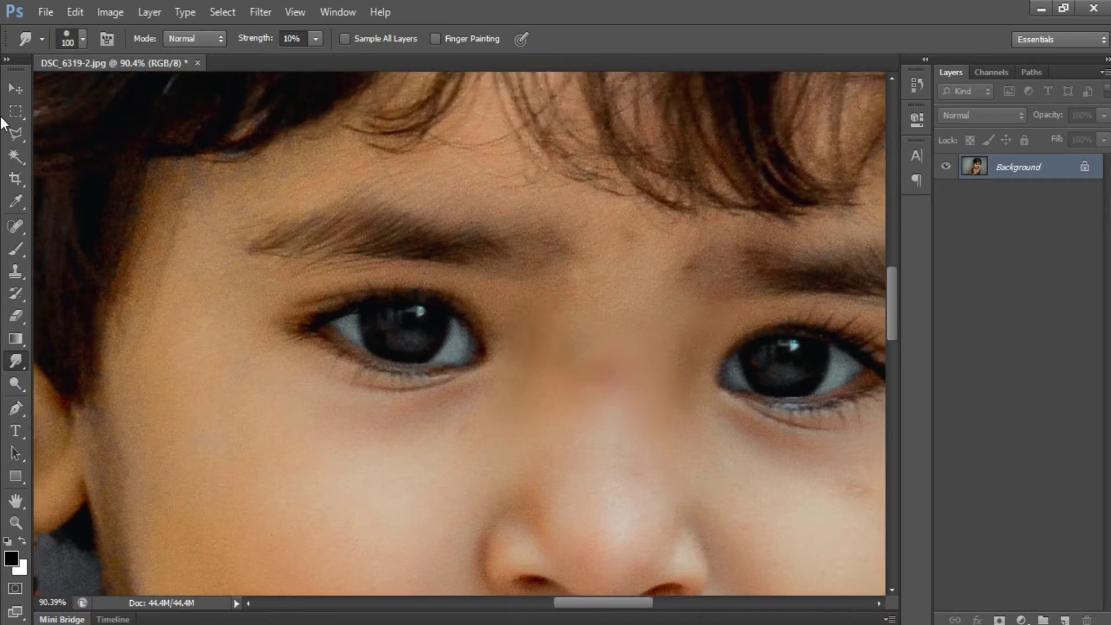
- Smooth the child's forehead, cheeks and chin with a 200 px Smudge brush at 10% strength
left_click(15, 88)
scroll(234, 158, "down", 4)
left_click_drag(402, 325, 439, 258)
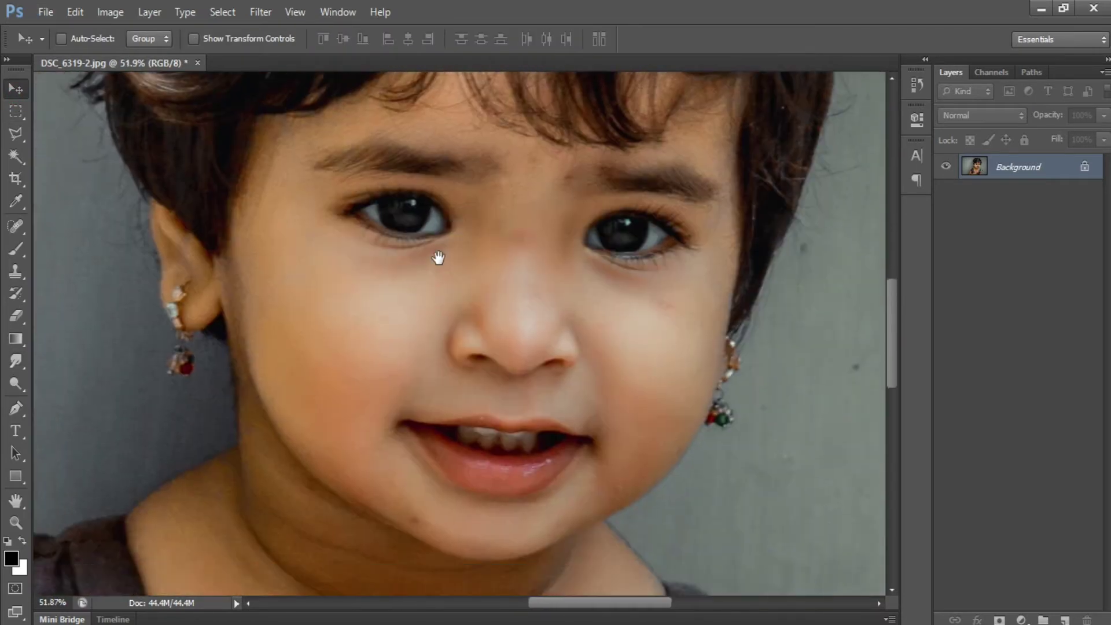
left_click(16, 360)
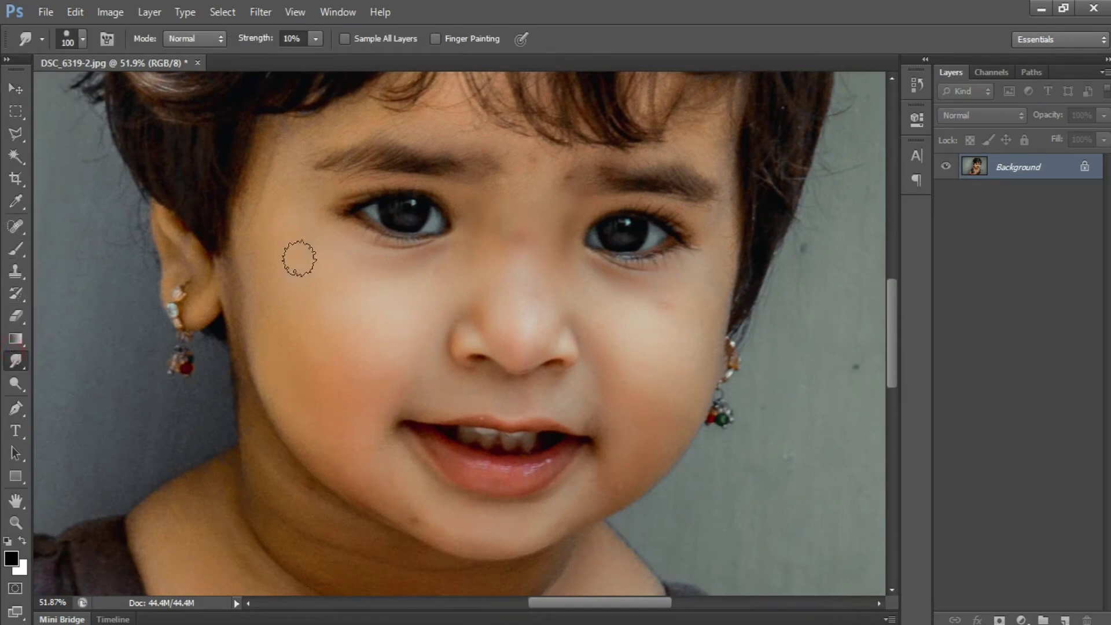
key("bracketright")
key("bracketright")
key("bracketright")
key("bracketright")
mouse_move(294, 161)
left_mouse_down()
mouse_move(266, 189)
mouse_move(312, 134)
mouse_move(367, 102)
mouse_move(298, 140)
mouse_move(270, 189)
mouse_move(322, 140)
mouse_move(278, 219)
mouse_move(284, 188)
mouse_move(291, 183)
mouse_move(282, 251)
mouse_move(299, 173)
mouse_move(281, 303)
mouse_move(269, 237)
mouse_move(280, 362)
mouse_move(260, 255)
mouse_move(251, 336)
mouse_move(246, 275)
mouse_move(237, 287)
mouse_move(237, 329)
mouse_move(266, 390)
mouse_move(327, 470)
mouse_move(289, 336)
mouse_move(400, 303)
mouse_move(420, 283)
mouse_move(325, 263)
mouse_move(388, 277)
mouse_move(456, 267)
mouse_move(384, 295)
mouse_move(341, 296)
mouse_move(422, 306)
mouse_move(378, 382)
mouse_move(413, 366)
mouse_move(456, 397)
mouse_move(592, 404)
mouse_move(623, 500)
mouse_move(649, 390)
mouse_move(609, 386)
mouse_move(648, 301)
mouse_move(666, 301)
mouse_move(623, 319)
mouse_move(697, 286)
mouse_move(697, 350)
mouse_move(716, 342)
mouse_move(640, 449)
mouse_move(620, 337)
mouse_move(585, 329)
mouse_move(530, 269)
mouse_move(578, 305)
mouse_move(640, 311)
mouse_move(585, 306)
mouse_move(637, 397)
mouse_move(510, 208)
mouse_move(517, 167)
mouse_move(517, 189)
mouse_move(530, 173)
mouse_move(451, 268)
mouse_move(391, 298)
mouse_move(279, 394)
mouse_move(417, 509)
mouse_move(402, 502)
mouse_move(441, 519)
mouse_move(389, 494)
mouse_move(533, 545)
mouse_move(561, 521)
mouse_move(525, 528)
mouse_move(462, 470)
left_mouse_up()
- Smudge the skin of the neck, shoulders and chest up to the neckline with a 300 px brush
left_click_drag(376, 499, 494, 300)
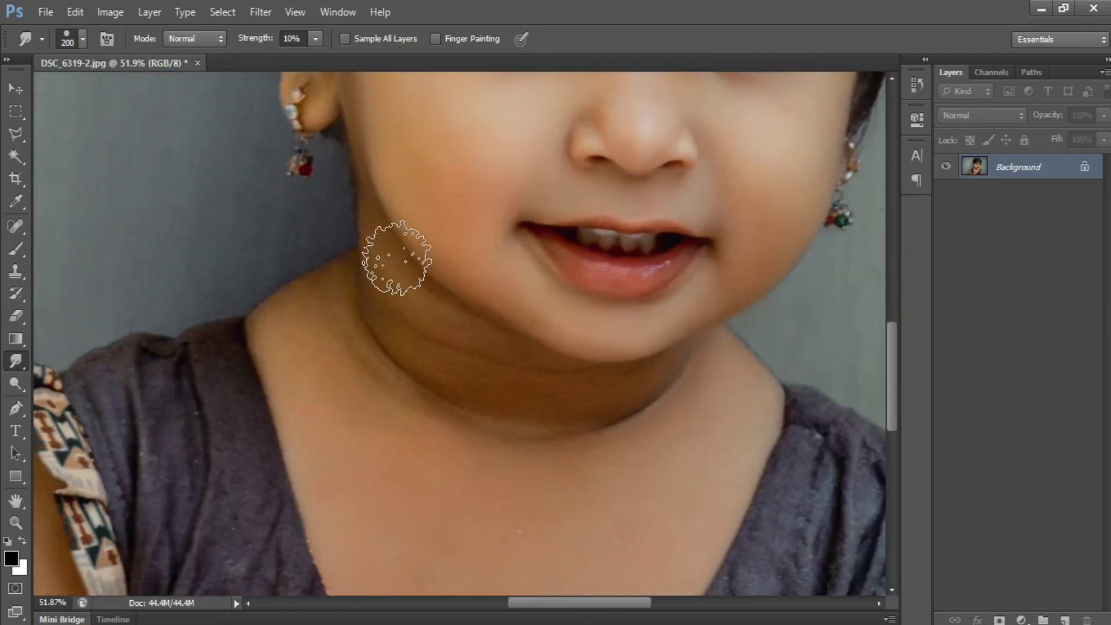
key("bracketright")
mouse_move(353, 227)
left_mouse_down()
mouse_move(425, 348)
mouse_move(401, 314)
mouse_move(435, 357)
mouse_move(376, 249)
mouse_move(557, 412)
mouse_move(422, 310)
mouse_move(591, 386)
mouse_move(681, 373)
mouse_move(597, 432)
mouse_move(609, 440)
mouse_move(720, 362)
left_mouse_up()
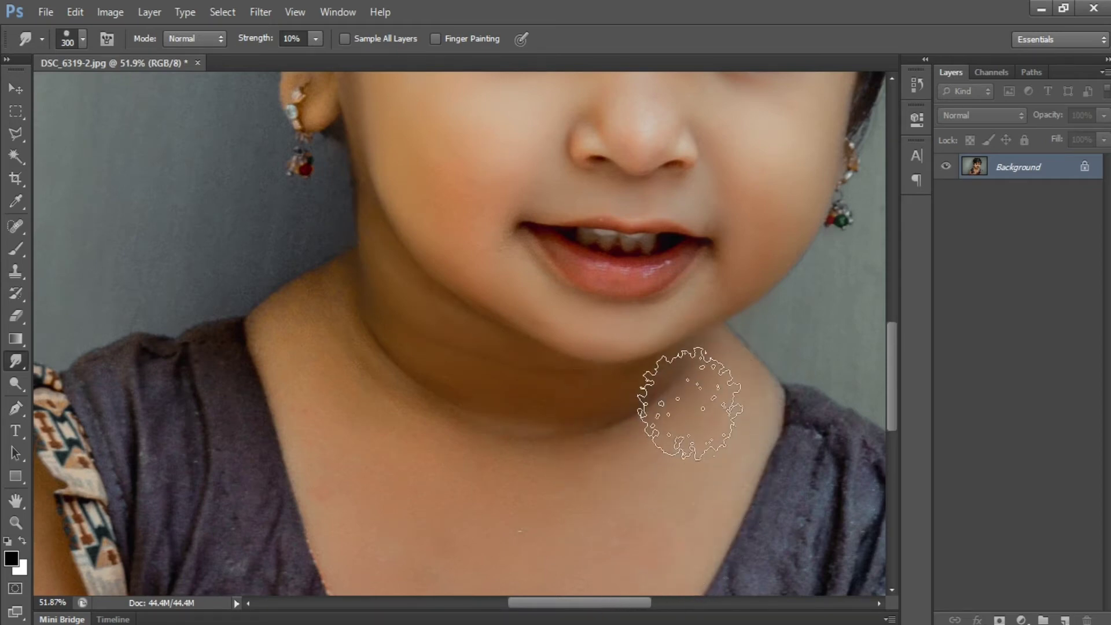
mouse_move(547, 449)
left_mouse_down()
mouse_move(352, 338)
mouse_move(295, 433)
mouse_move(276, 350)
left_mouse_up()
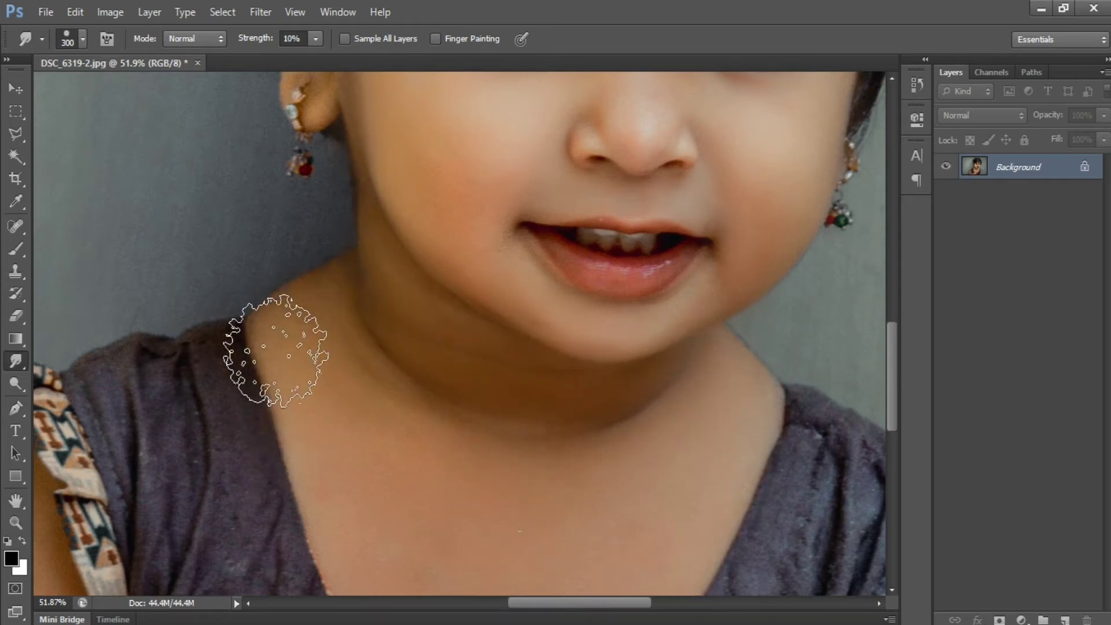
scroll(354, 492, "down", 5)
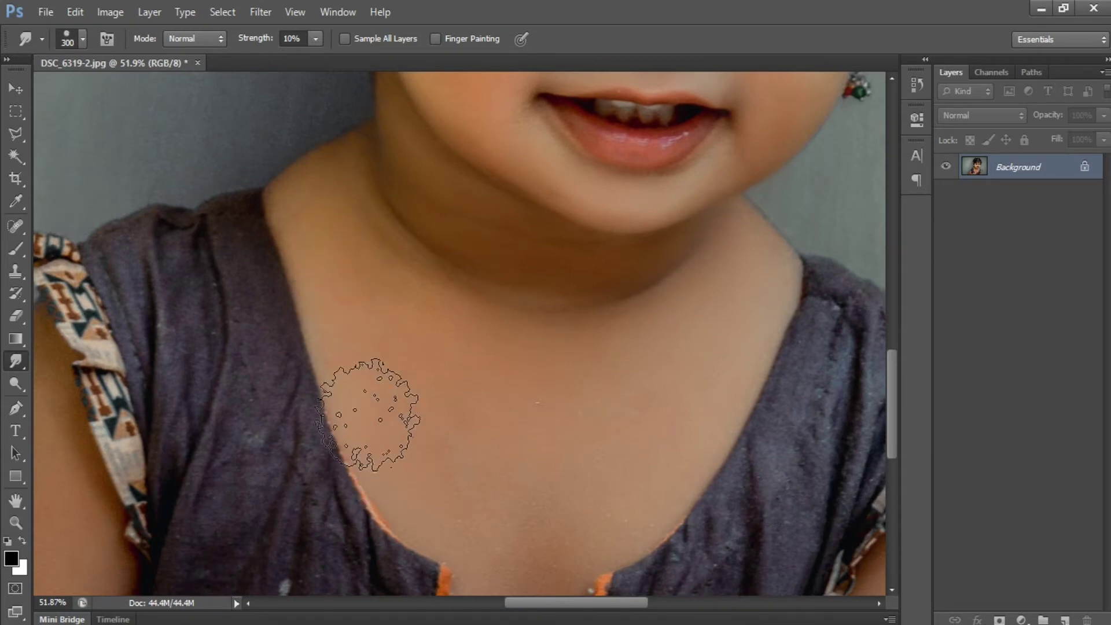
mouse_move(622, 380)
left_mouse_down()
mouse_move(384, 272)
mouse_move(730, 314)
left_mouse_up()
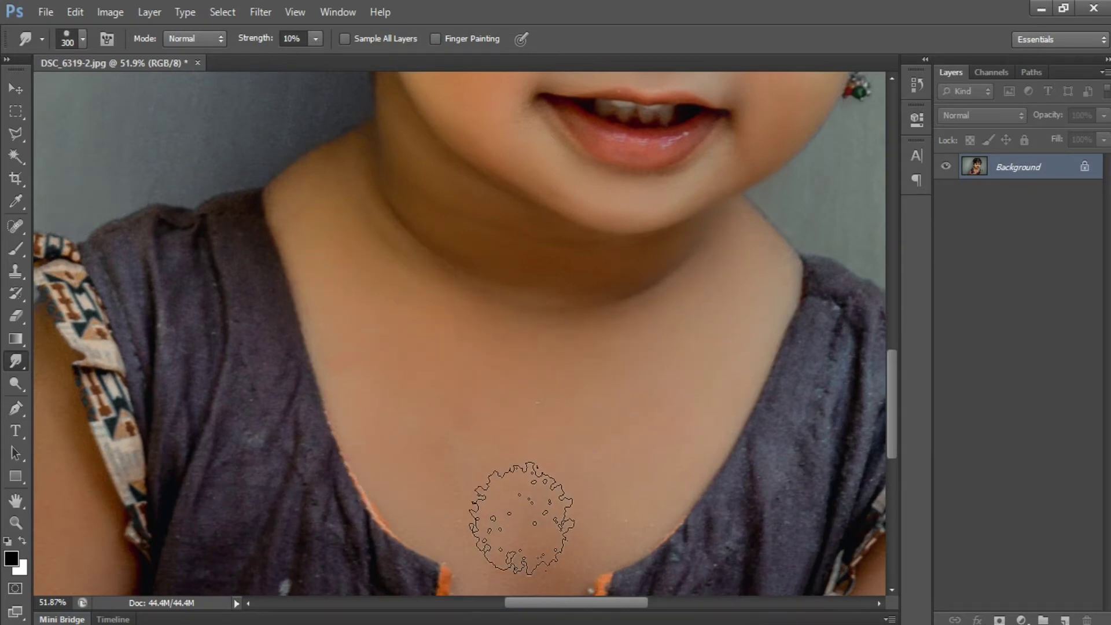
left_click_drag(330, 295, 351, 342)
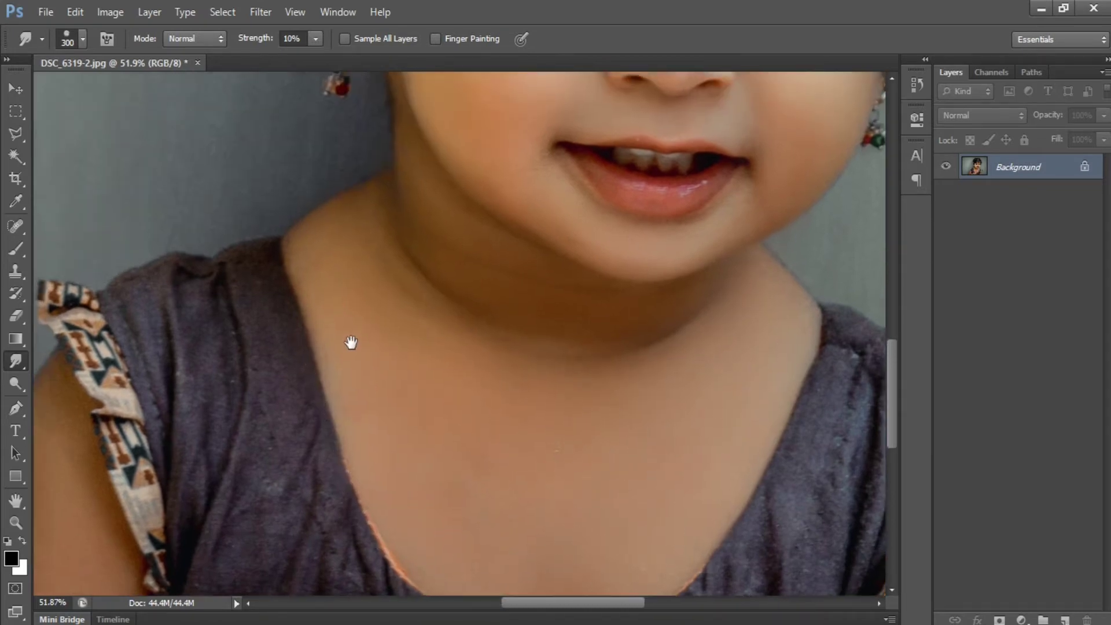
left_click(15, 249)
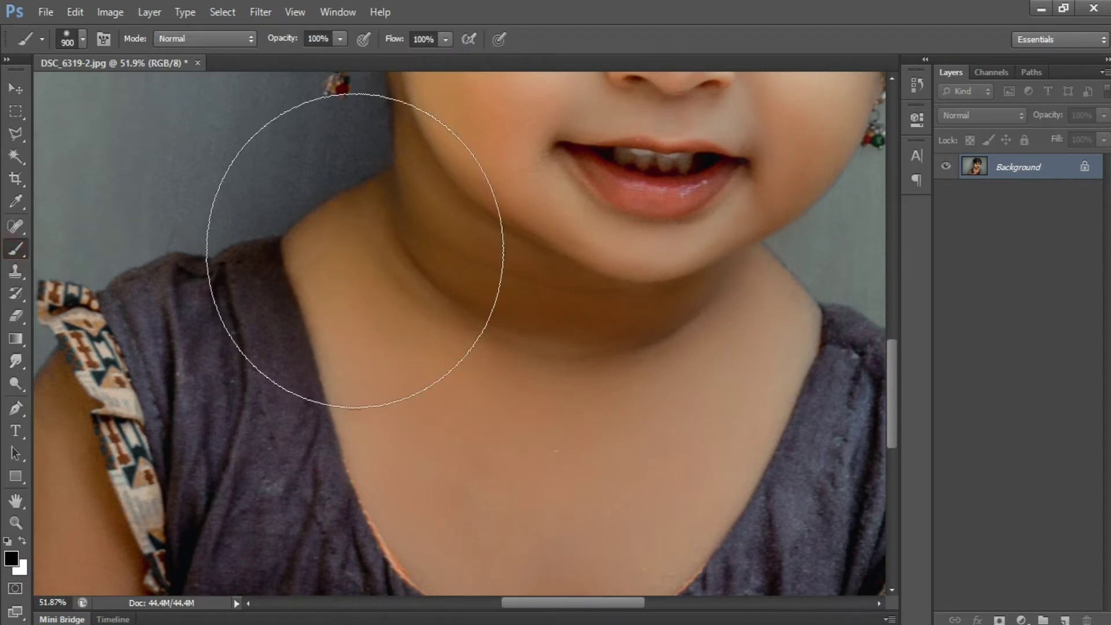
key("bracketleft")
key("bracketleft")
key("bracketleft")
key("bracketleft")
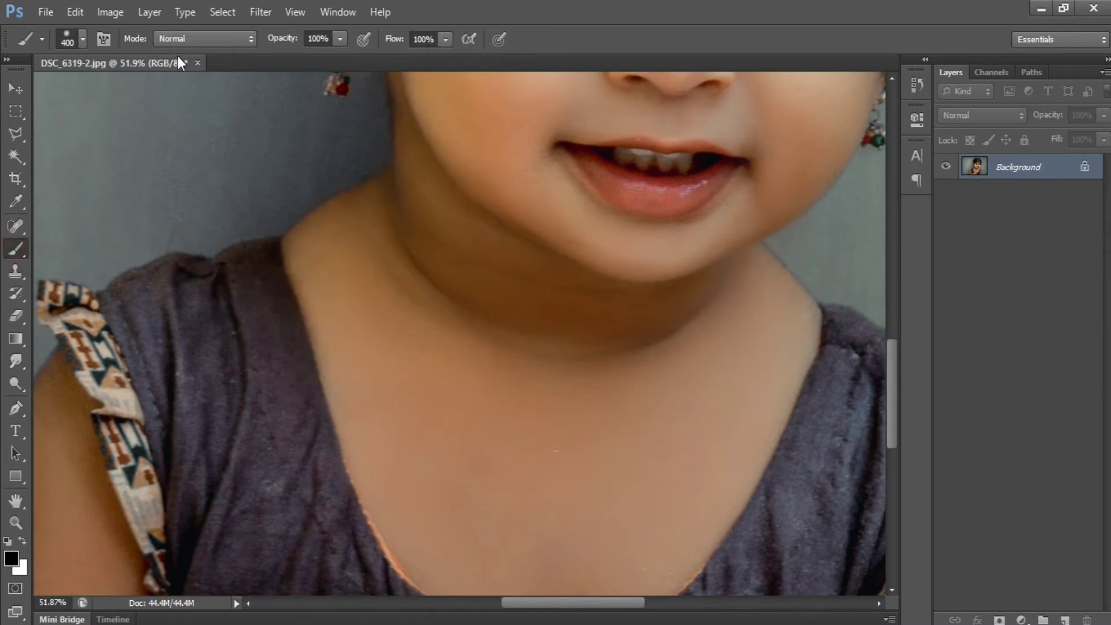
left_click(82, 39)
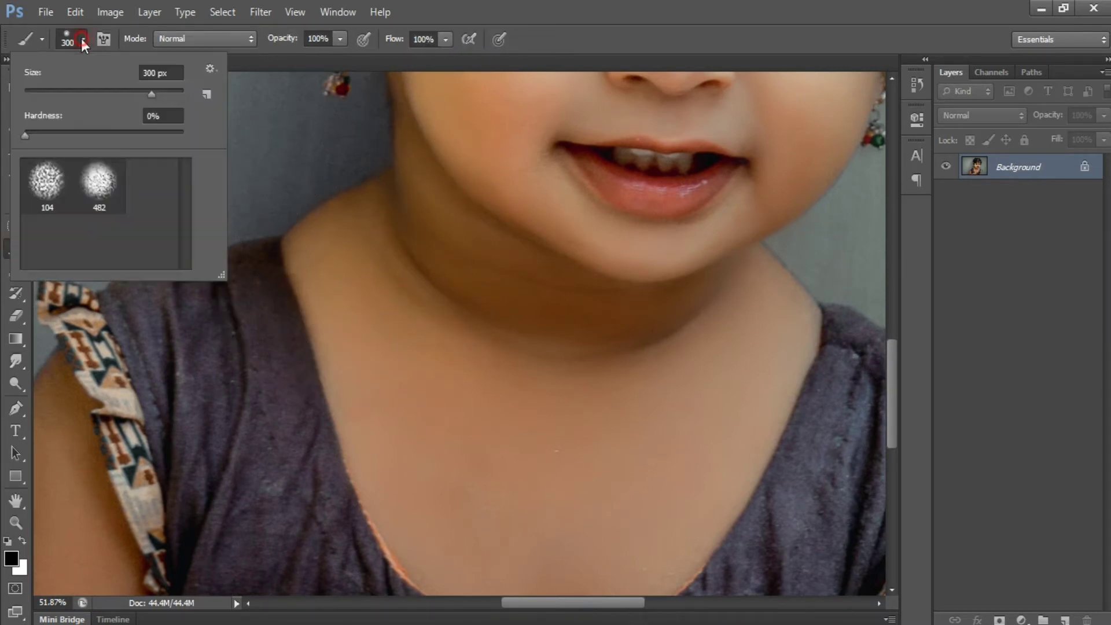
left_click(82, 40)
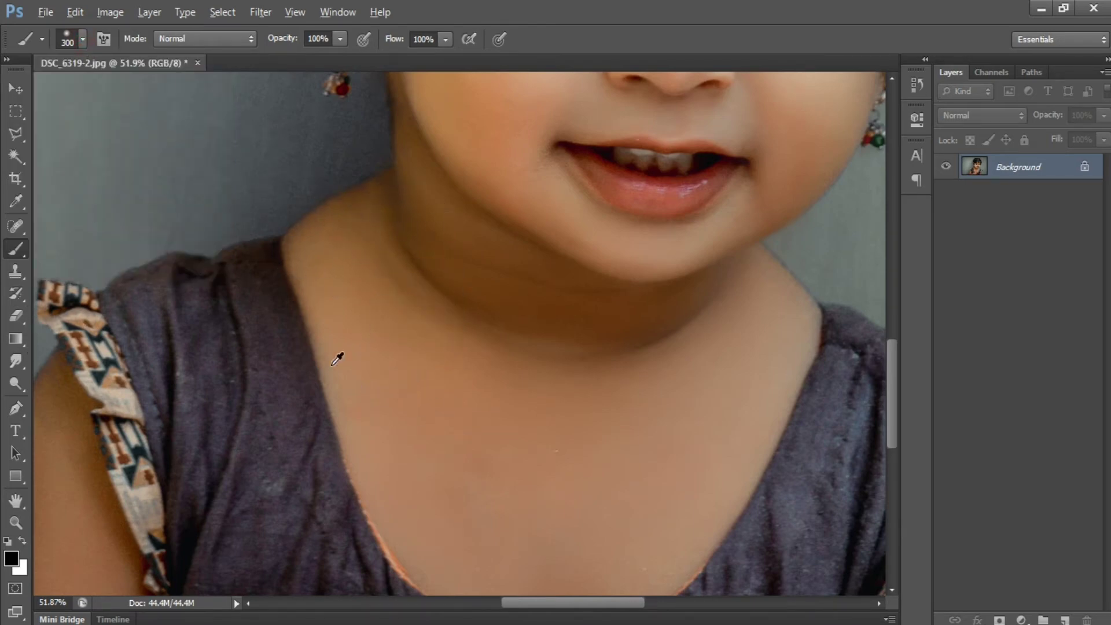
- Soften the dark neck creases with the Clone Stamp at 17% opacity and 20% flow, sampling the lighter skin below
left_click(15, 270)
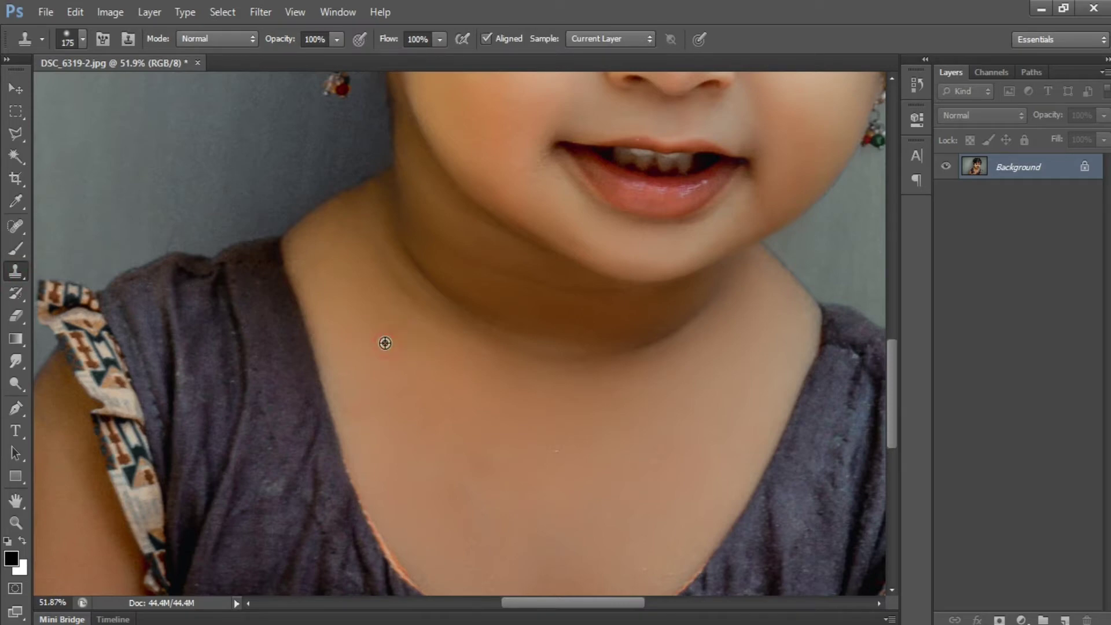
left_click_drag(277, 59, 266, 58)
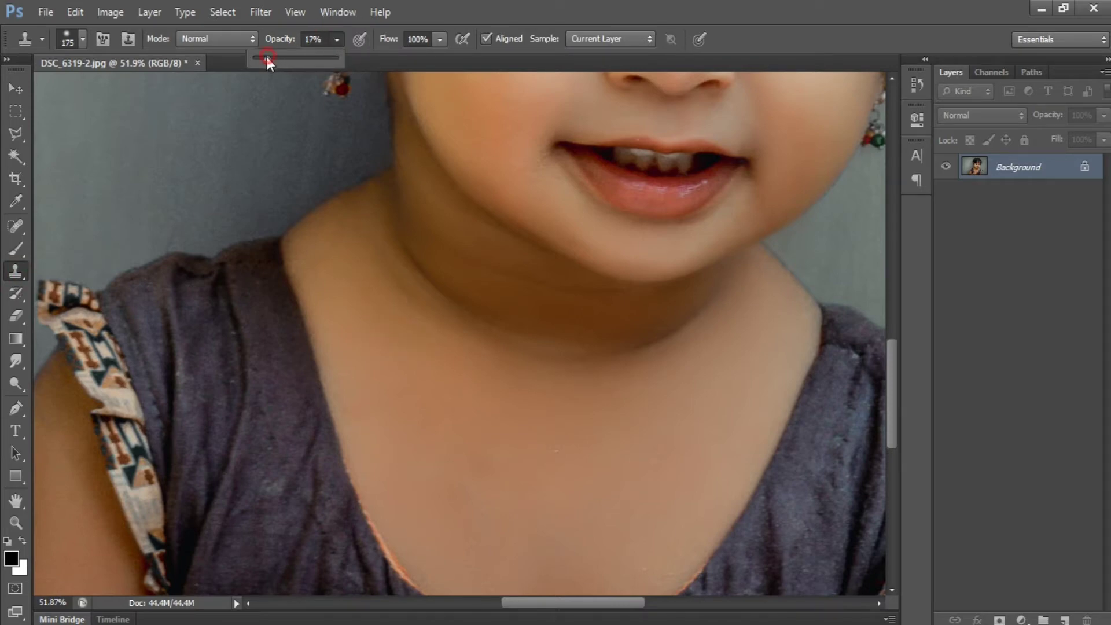
left_click_drag(376, 56, 373, 58)
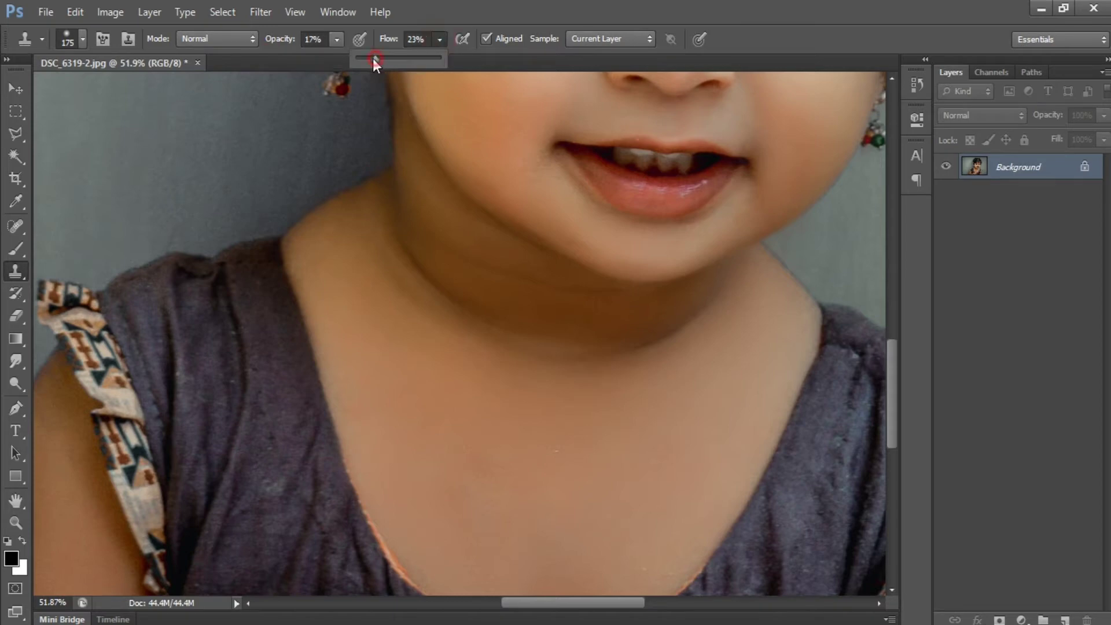
left_click(360, 320, "alt")
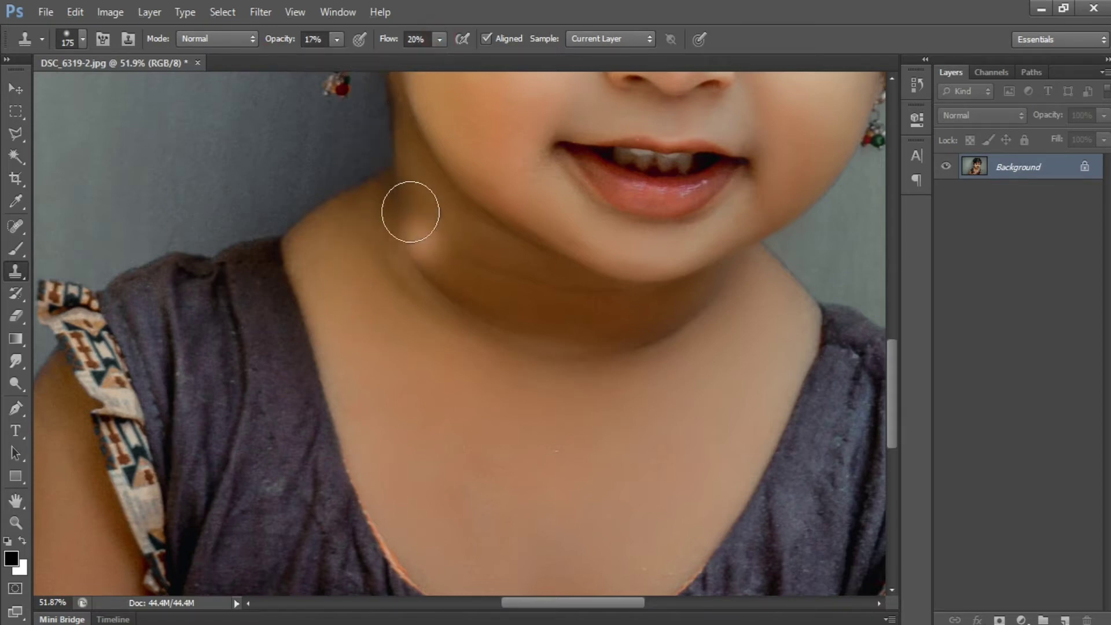
mouse_move(410, 212)
left_mouse_down()
mouse_move(462, 277)
mouse_move(518, 304)
mouse_move(433, 259)
left_mouse_up()
mouse_move(438, 256)
left_mouse_down()
mouse_move(598, 316)
mouse_move(470, 261)
left_mouse_up()
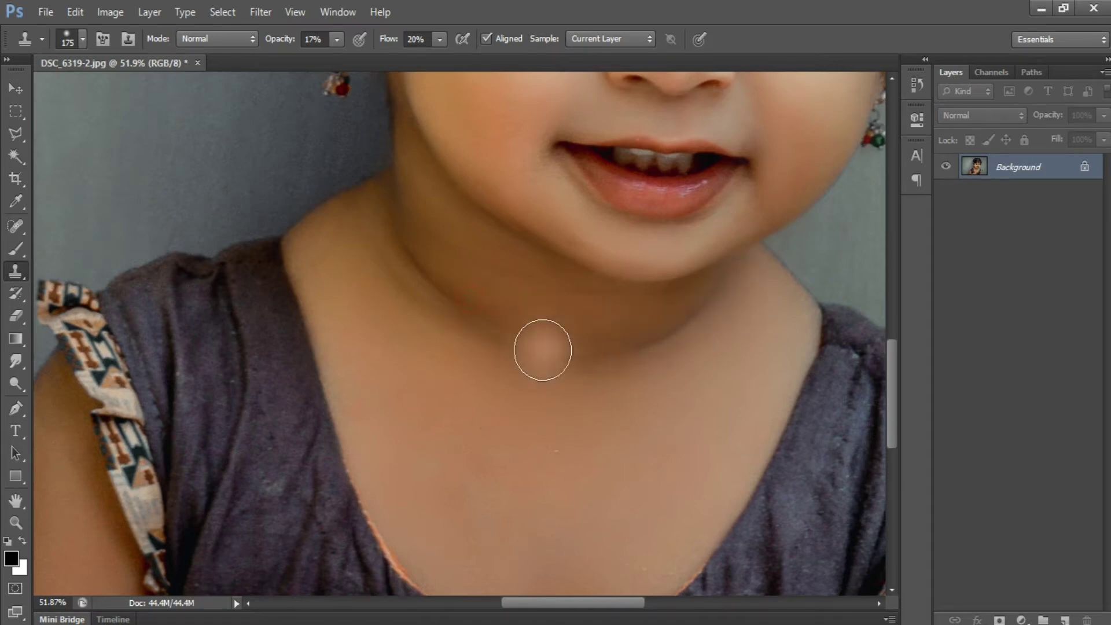
left_click_drag(543, 342, 460, 289)
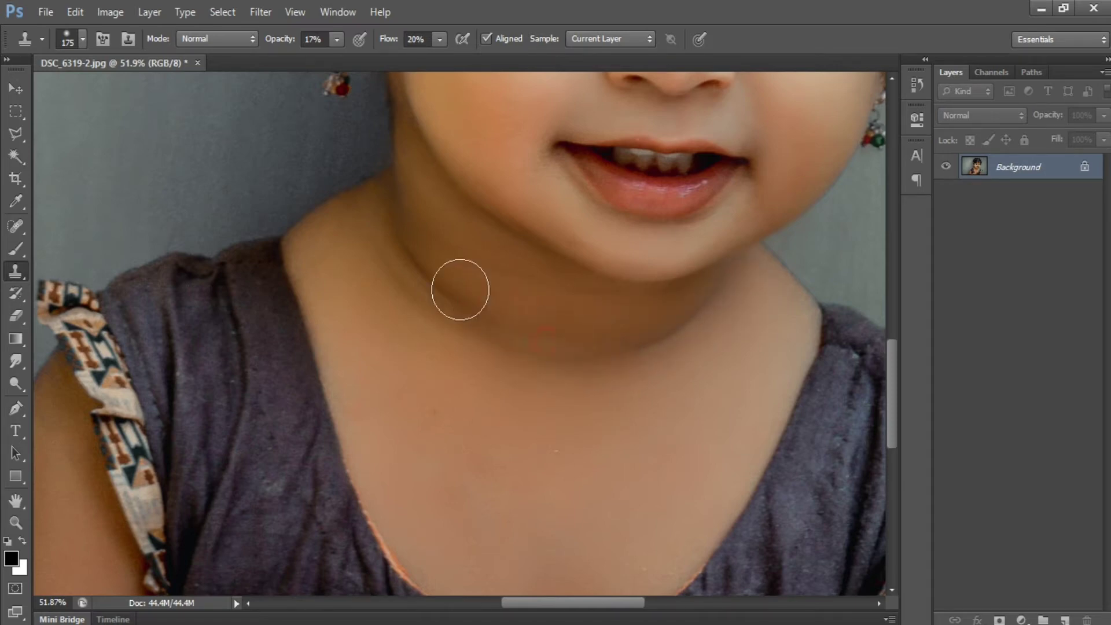
- Clone clean wall over the upper dark scratch beside the child's shoulder, with opacity at 60% and flow at 67%
left_click(17, 87)
scroll(340, 179, "down", 5)
left_click_drag(584, 172, 443, 274)
scroll(588, 304, "up", 5)
left_click_drag(512, 315, 485, 224)
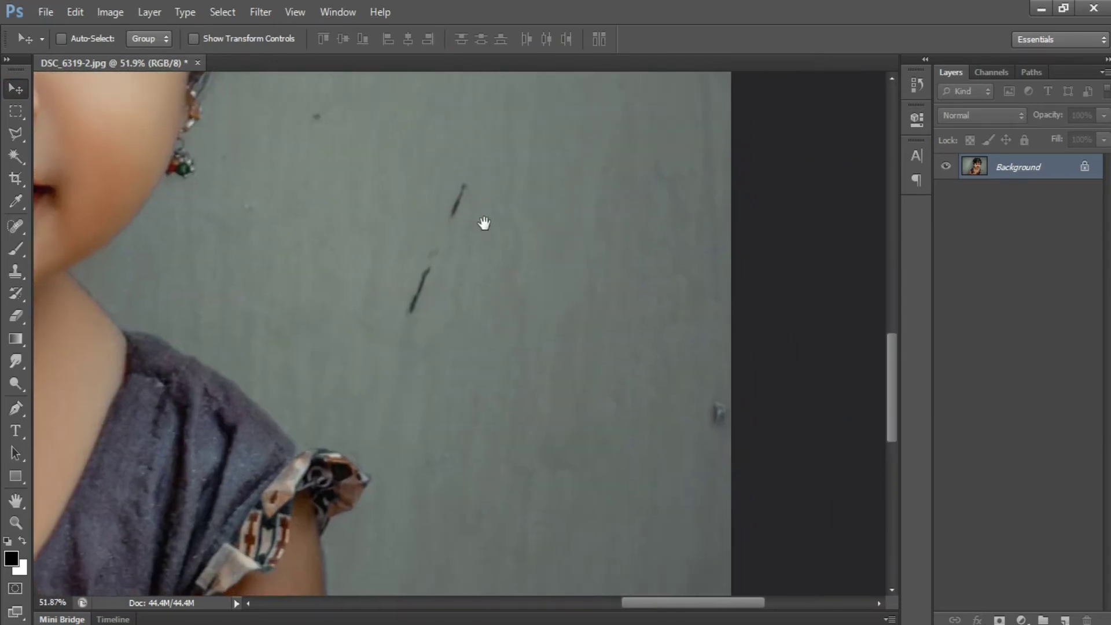
key("s")
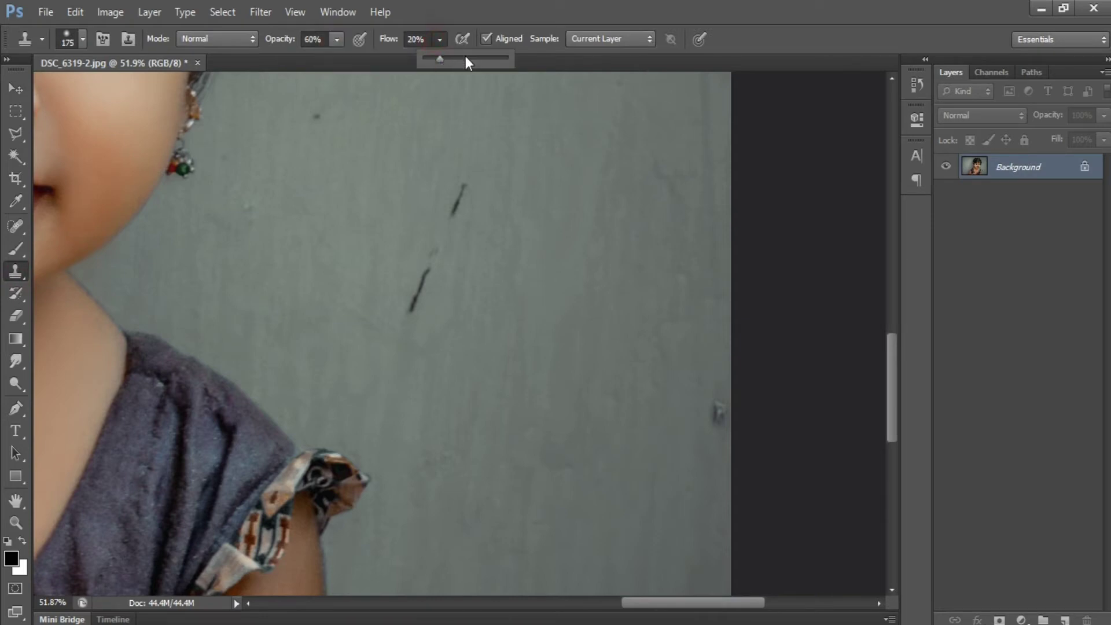
left_click_drag(465, 56, 479, 60)
left_click(404, 139)
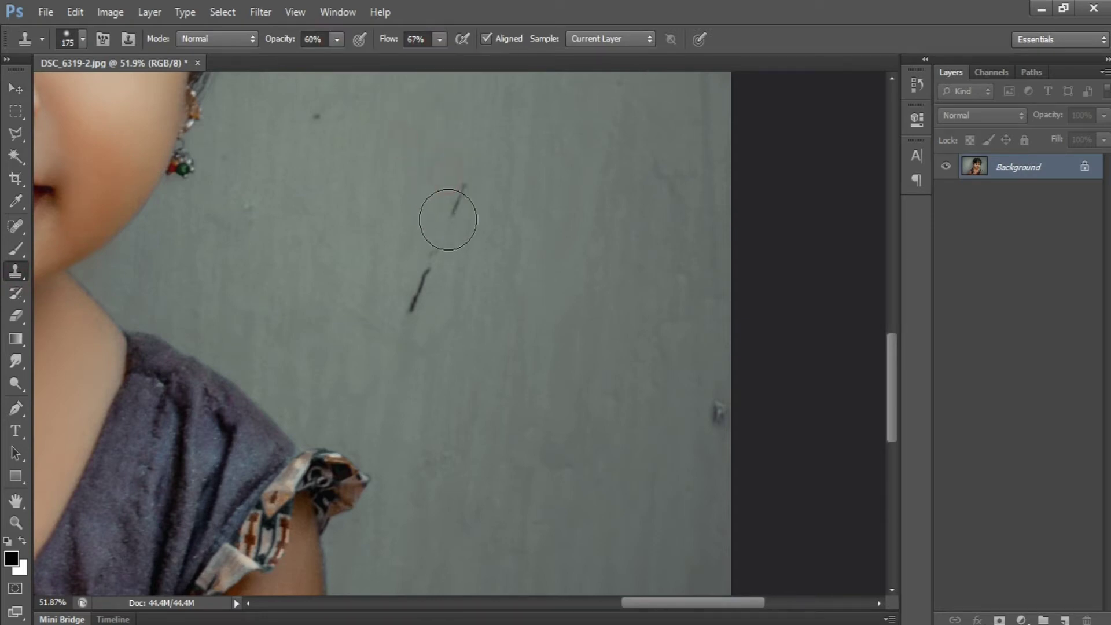
- Raise the Clone Stamp's opacity and flow to 100% and clone out the lower dark scratch on the wall
left_click(335, 40)
left_click_drag(351, 53, 380, 58)
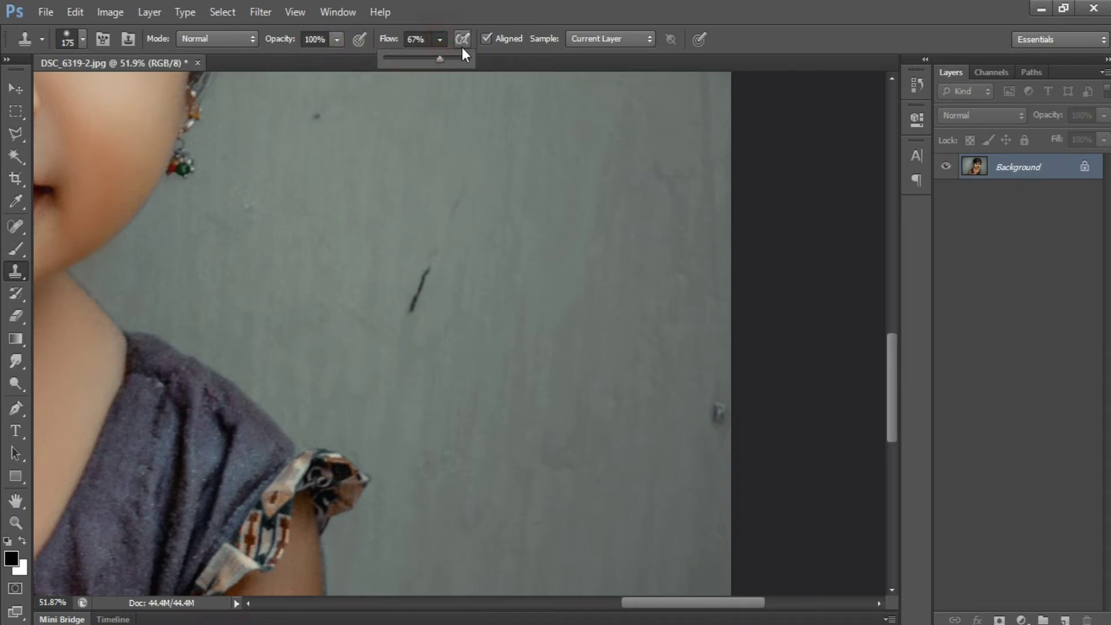
left_click(536, 152, "alt")
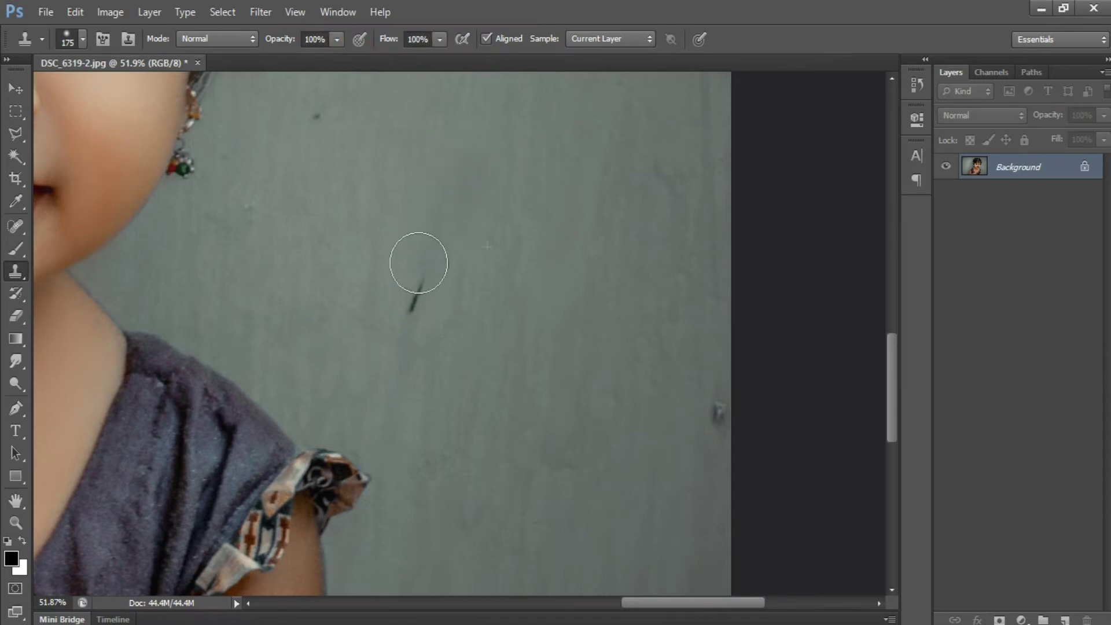
- Clone clean wall over the dark spots and cracks in the background on the photo's right side
left_click_drag(525, 216, 441, 214)
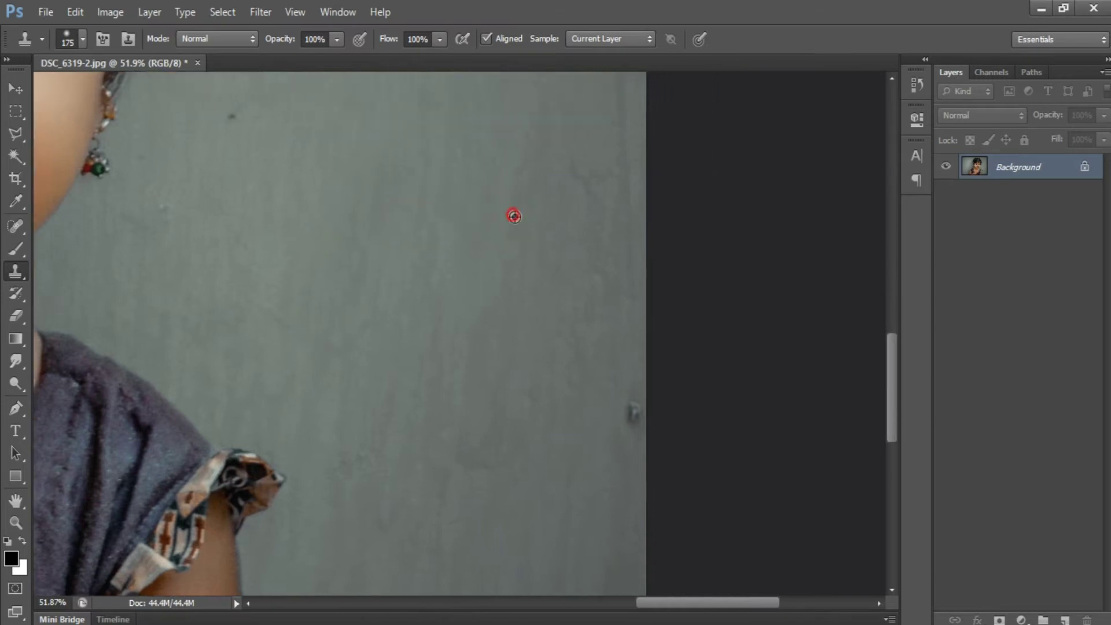
left_click_drag(524, 255, 559, 417)
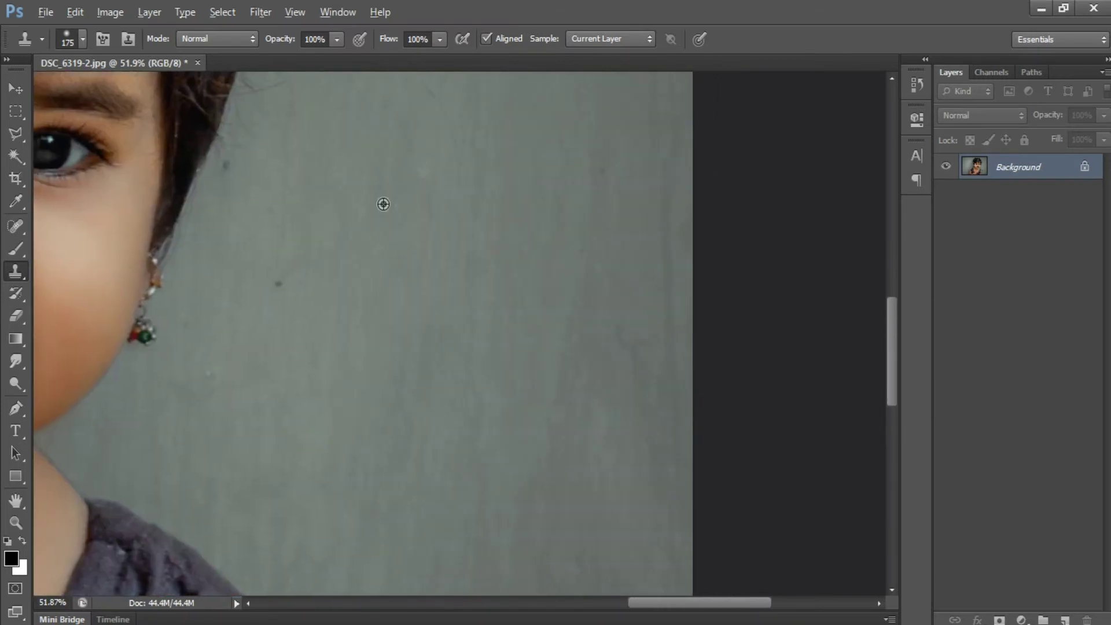
left_click_drag(322, 205, 324, 379)
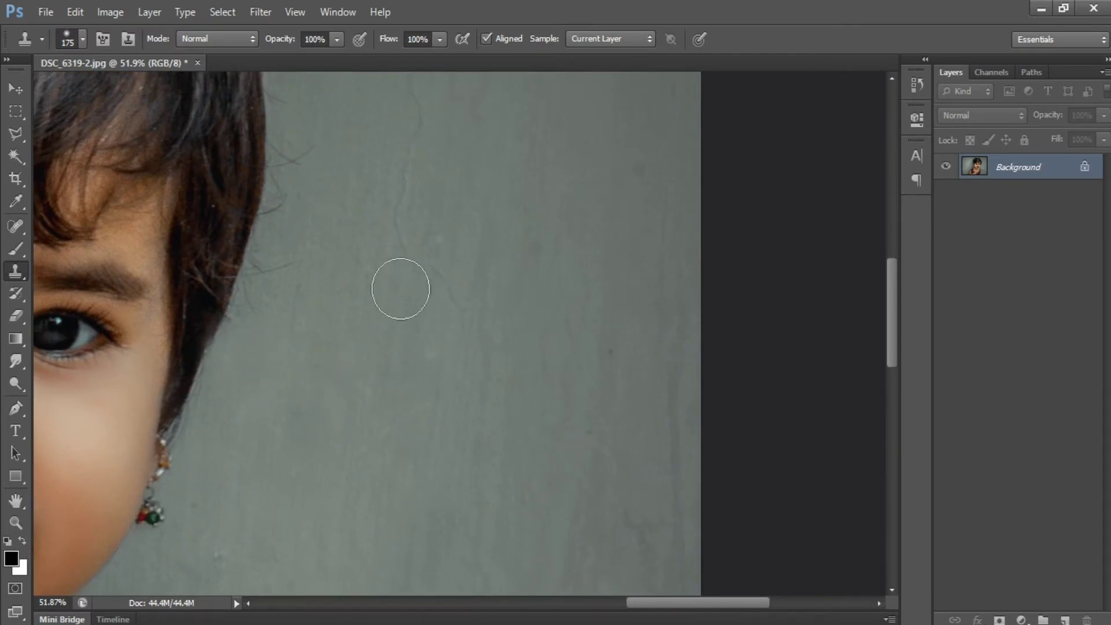
left_click_drag(423, 221, 416, 473)
left_click_drag(421, 219, 414, 499)
left_click_drag(314, 347, 637, 199)
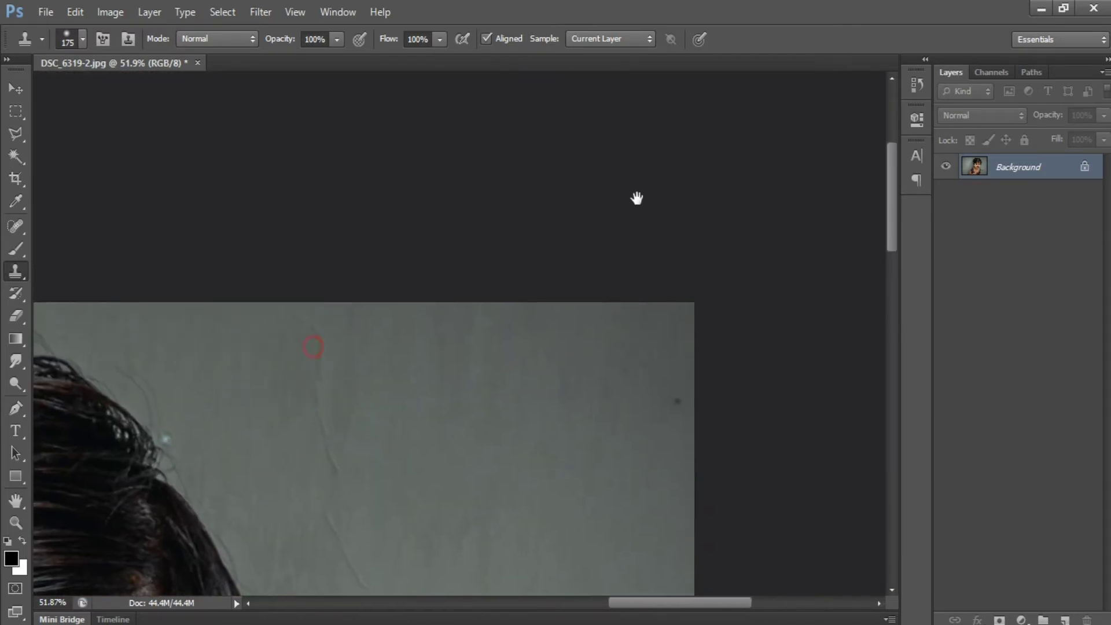
- Clone clean wall over the remaining dark scratches and spots in the background on the photo's left side
left_click_drag(441, 230, 761, 207)
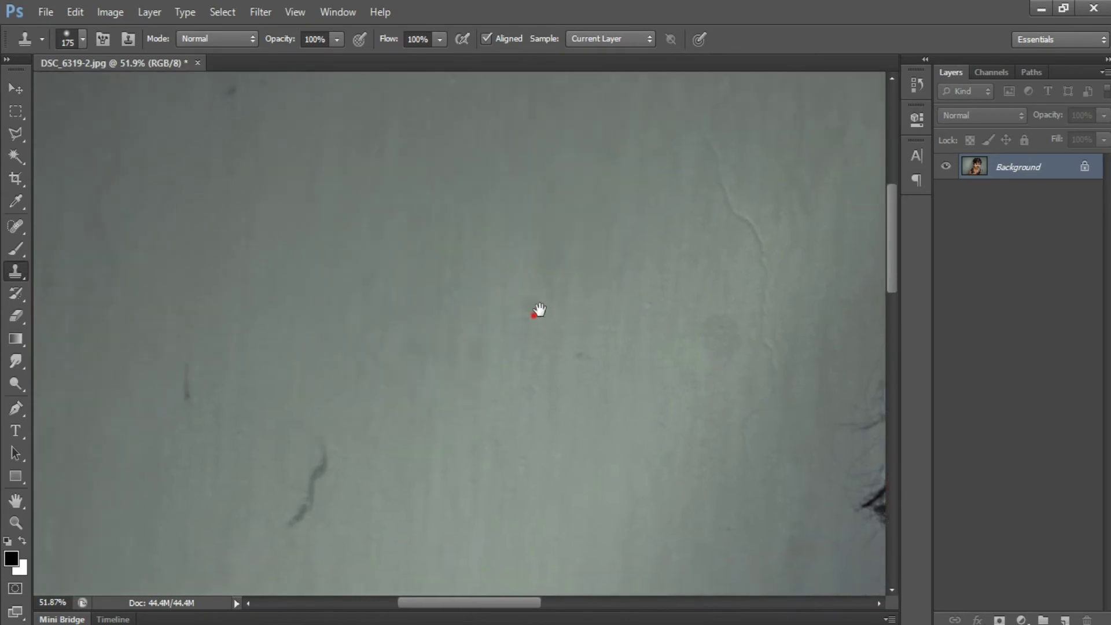
left_click_drag(534, 308, 576, 267)
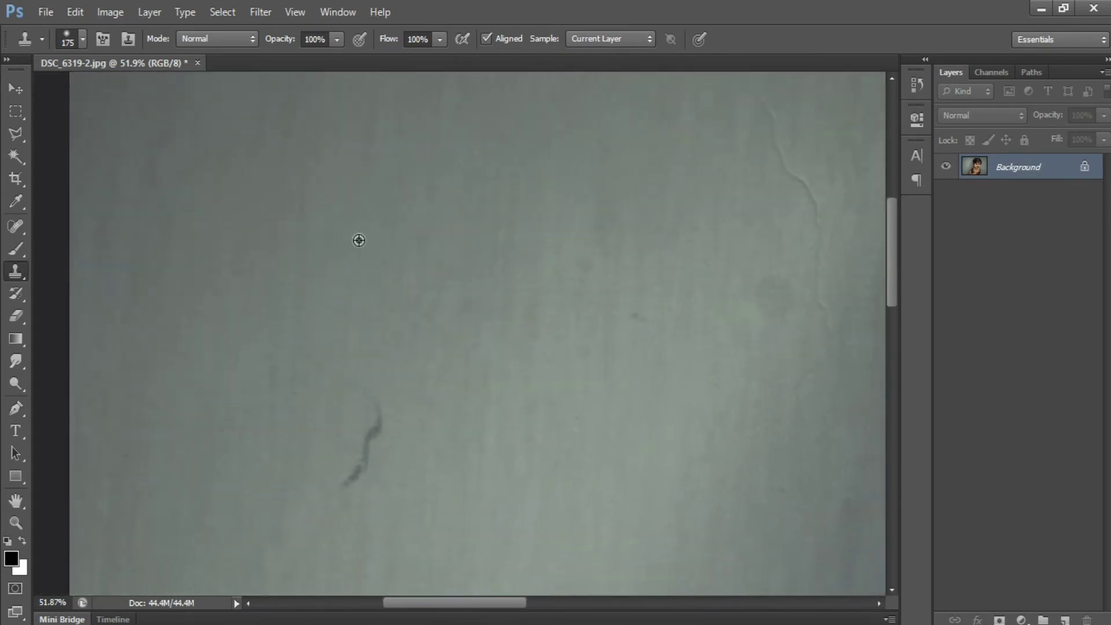
left_click_drag(311, 260, 360, 116)
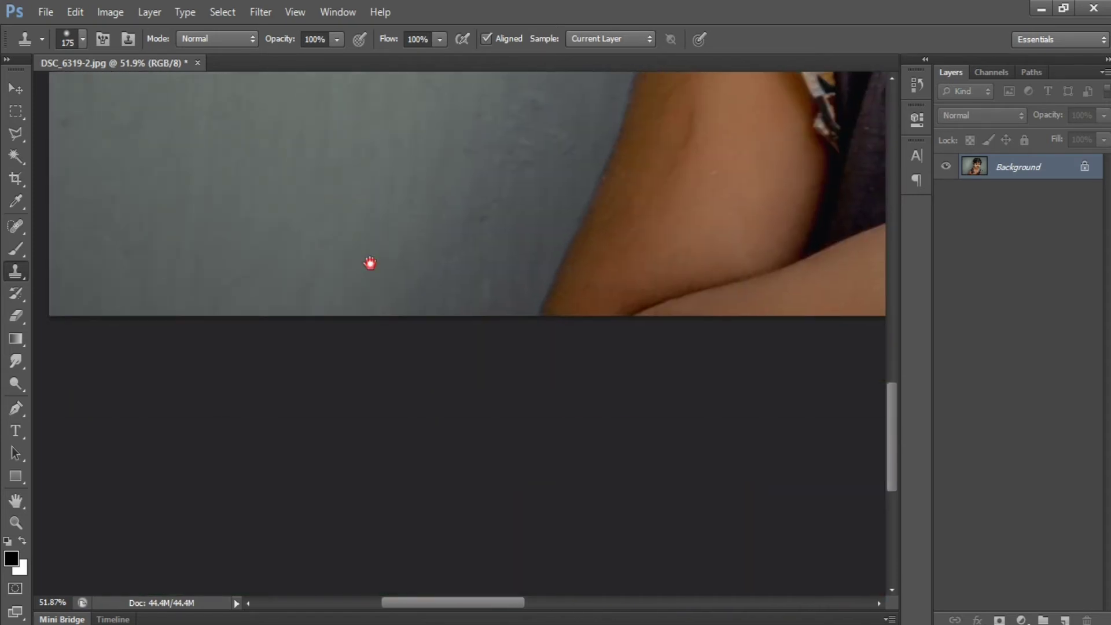
left_click_drag(369, 263, 371, 331)
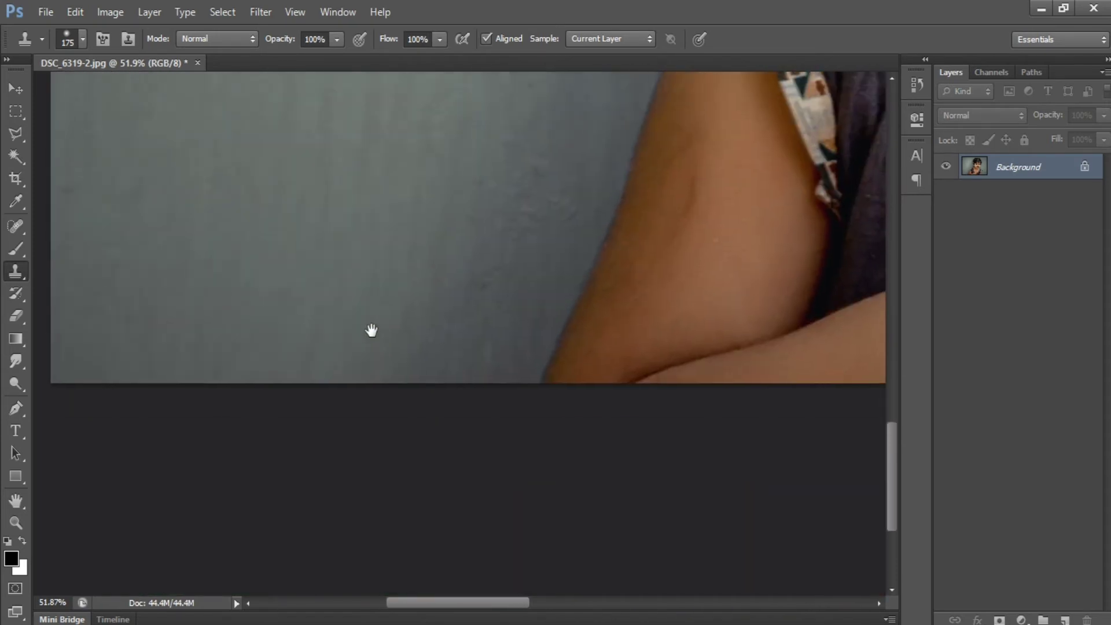
- Smooth the wall beside the child's arm in the photo's lower left with the Smudge tool, brush size 500 and 10% strength
left_click(21, 362)
key("bracketright")
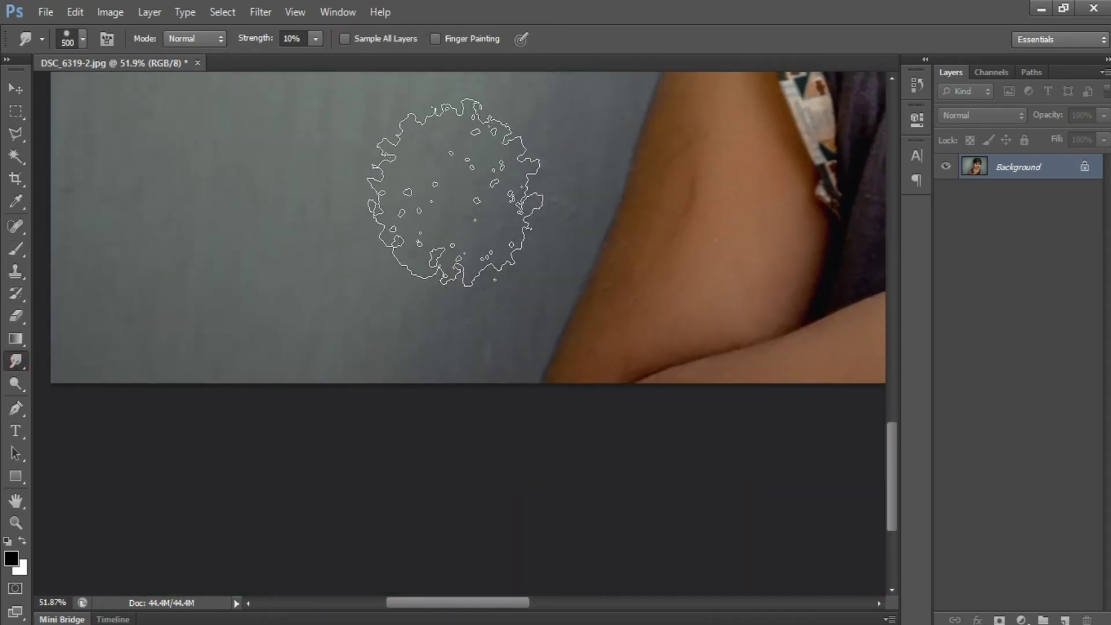
mouse_move(457, 193)
left_mouse_down()
mouse_move(517, 158)
mouse_move(518, 181)
mouse_move(535, 153)
mouse_move(449, 307)
left_mouse_up()
left_click_drag(553, 170, 523, 322)
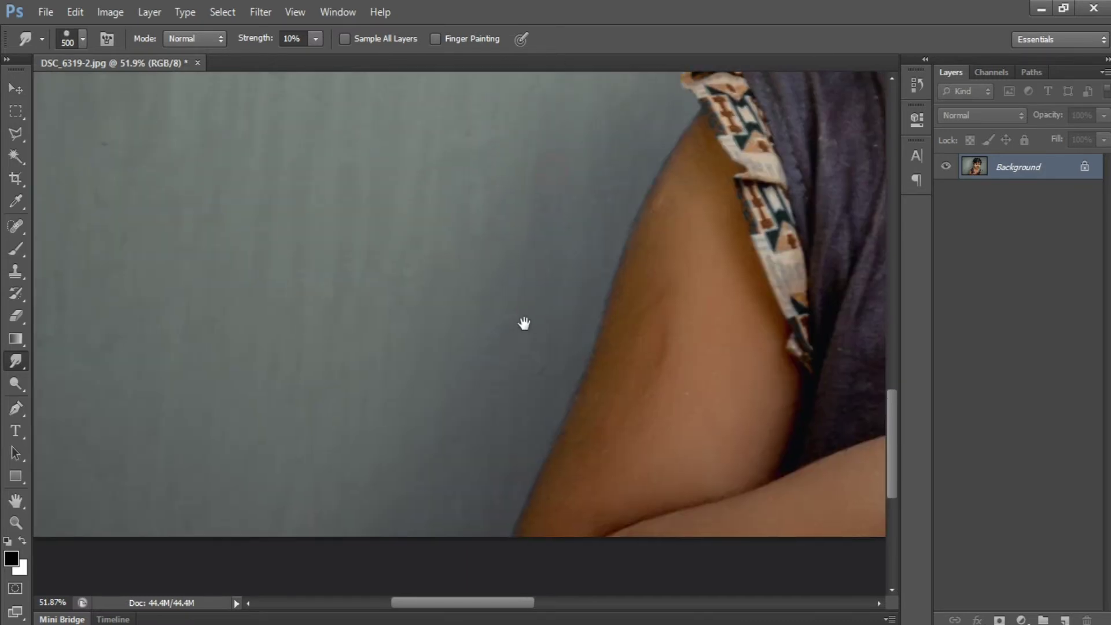
mouse_move(538, 207)
left_mouse_down()
mouse_move(295, 376)
mouse_move(254, 568)
mouse_move(476, 394)
mouse_move(498, 336)
left_mouse_up()
mouse_move(336, 338)
left_mouse_down()
mouse_move(590, 338)
mouse_move(410, 450)
mouse_move(302, 331)
mouse_move(549, 356)
mouse_move(434, 373)
left_mouse_up()
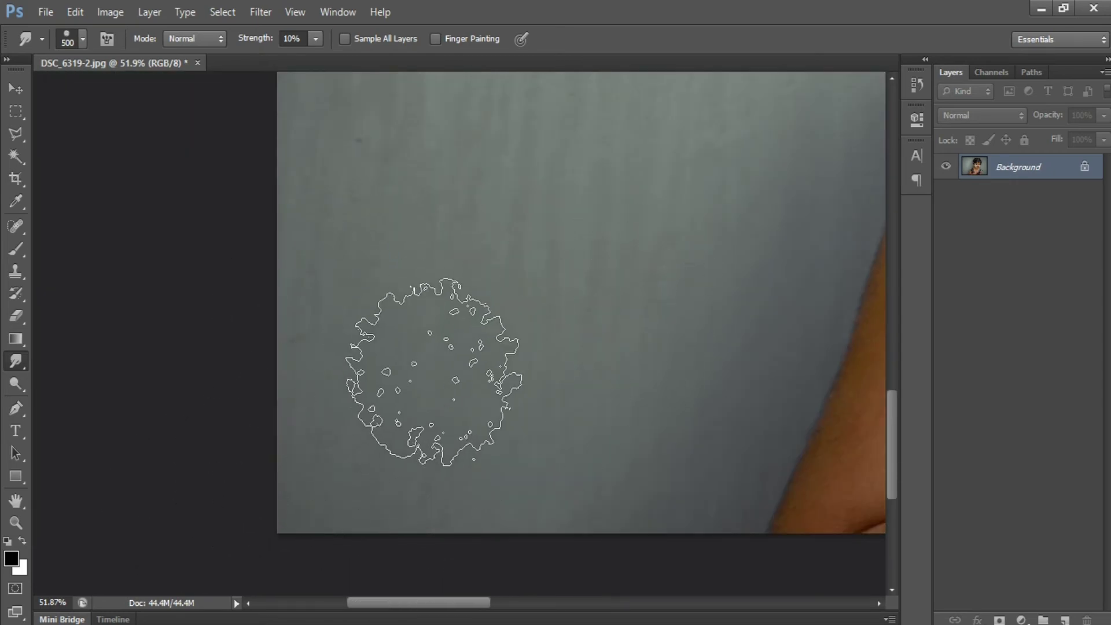
left_click_drag(583, 305, 70, 446)
mouse_move(317, 282)
left_mouse_down()
mouse_move(257, 360)
mouse_move(285, 136)
mouse_move(50, 533)
mouse_move(198, 521)
mouse_move(335, 253)
mouse_move(268, 469)
left_mouse_up()
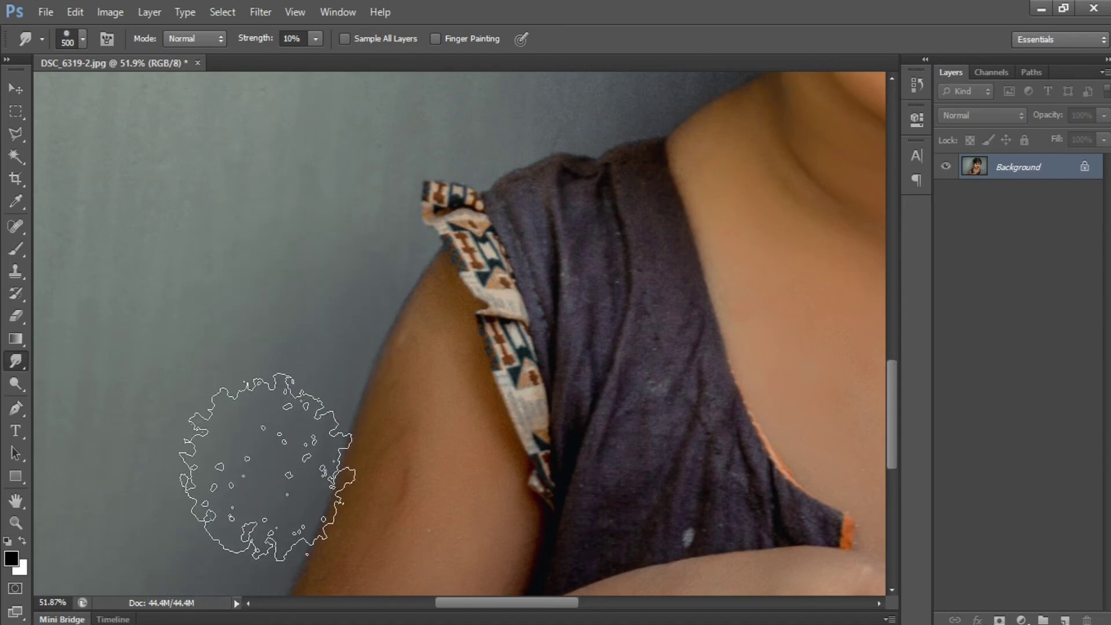
- Reduce the Smudge brush to 250 and smooth the wall along the shoulder, neck and ear on the photo's left side
mouse_move(406, 342)
left_mouse_down()
mouse_move(334, 483)
mouse_move(280, 325)
mouse_move(288, 279)
mouse_move(460, 188)
mouse_move(452, 221)
mouse_move(584, 183)
mouse_move(540, 253)
mouse_move(534, 301)
left_mouse_up()
key("bracketleft")
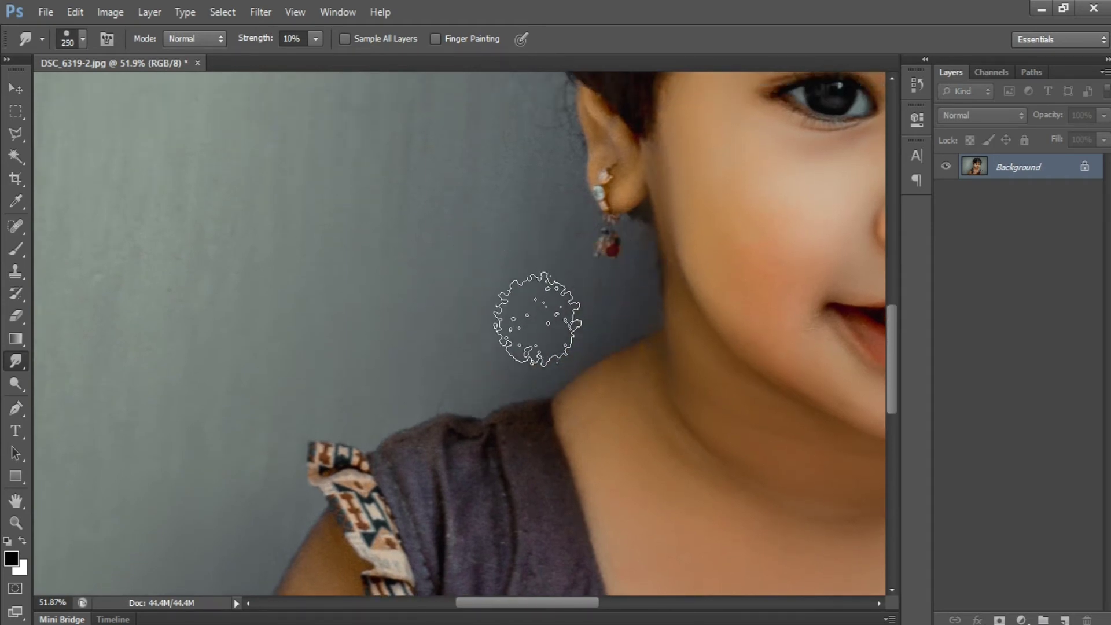
left_click_drag(453, 203, 423, 376)
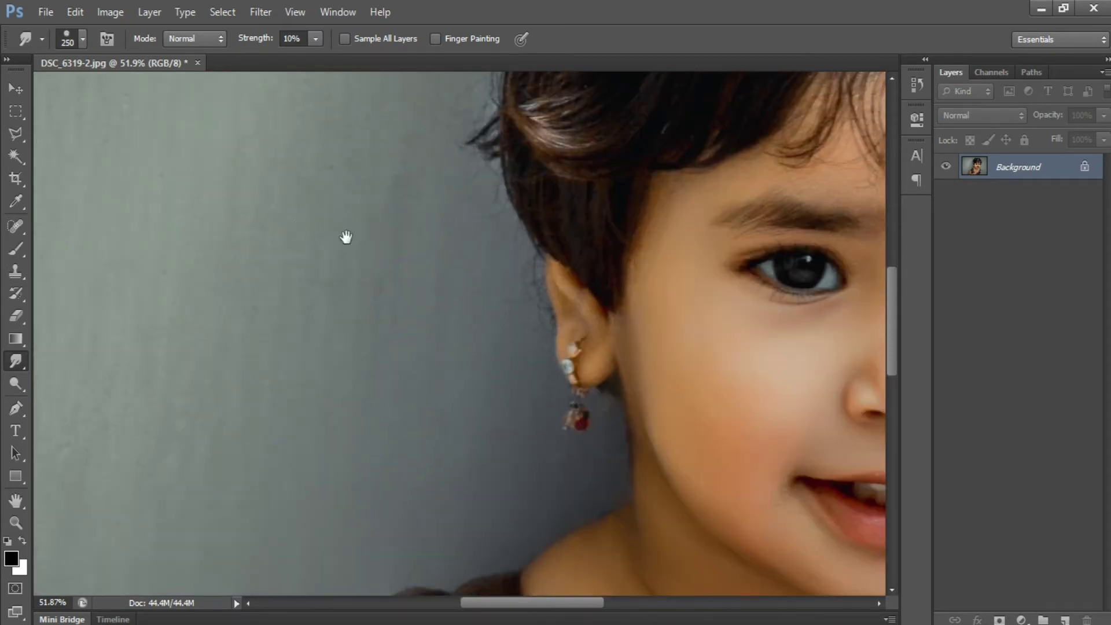
left_click_drag(345, 238, 390, 432)
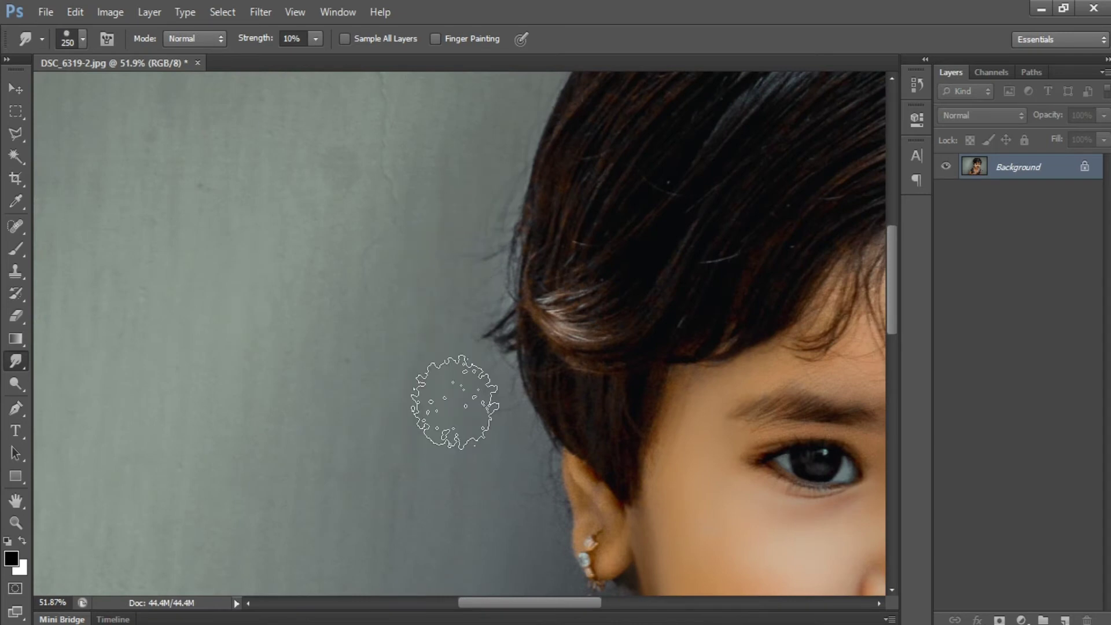
mouse_move(416, 271)
left_mouse_down()
mouse_move(335, 473)
mouse_move(332, 463)
left_mouse_up()
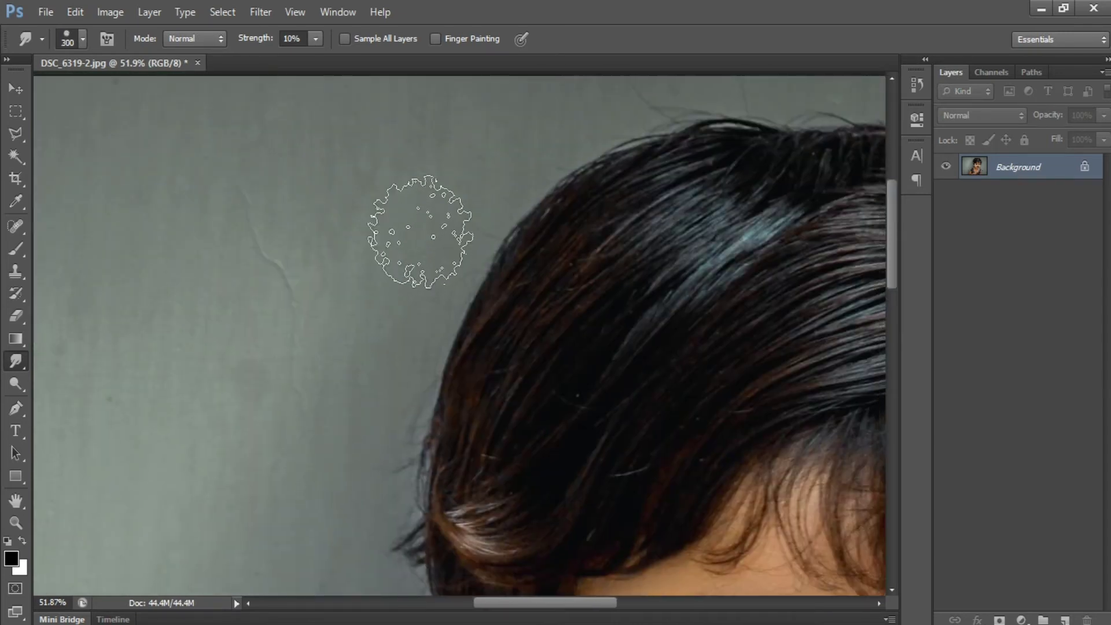
- Smudge the wall around the upper left of the child's hair with a 300 px brush to blend the cracks
mouse_move(421, 231)
left_mouse_down()
mouse_move(312, 414)
mouse_move(270, 275)
mouse_move(225, 360)
mouse_move(312, 158)
mouse_move(315, 191)
mouse_move(358, 126)
mouse_move(422, 75)
mouse_move(394, 156)
mouse_move(272, 335)
mouse_move(582, 87)
mouse_move(261, 372)
mouse_move(140, 311)
mouse_move(247, 397)
mouse_move(261, 459)
left_mouse_up()
key("space")
left_click_drag(523, 265, 207, 477)
left_click_drag(451, 392, 189, 266)
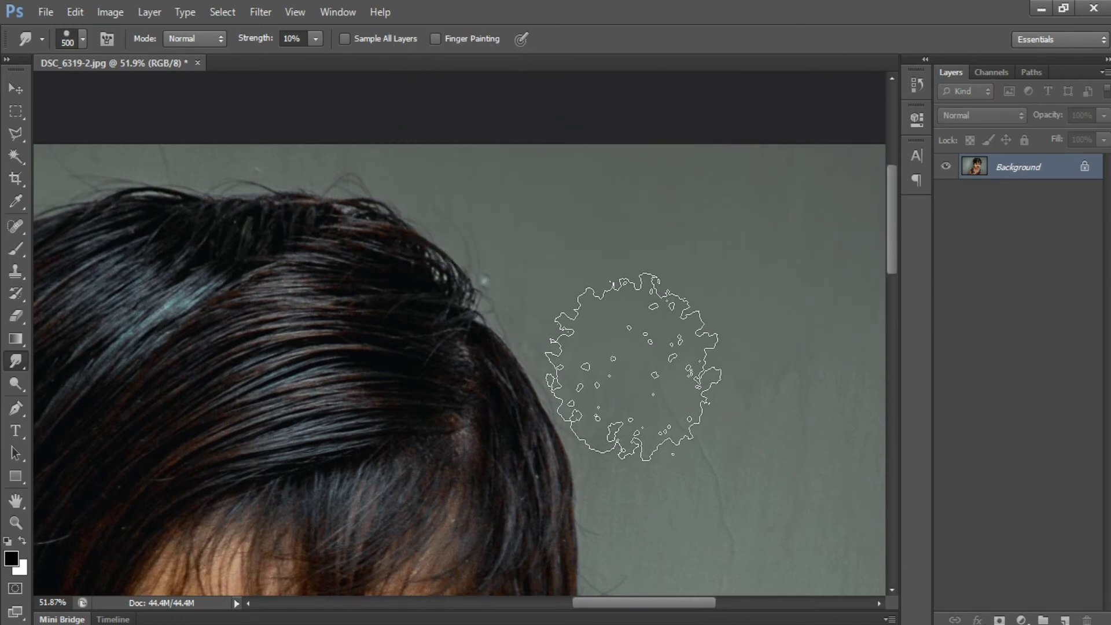
- Smudge the wall to the right of the child's hair and face with a 500 px brush
left_click_drag(634, 368, 327, 149)
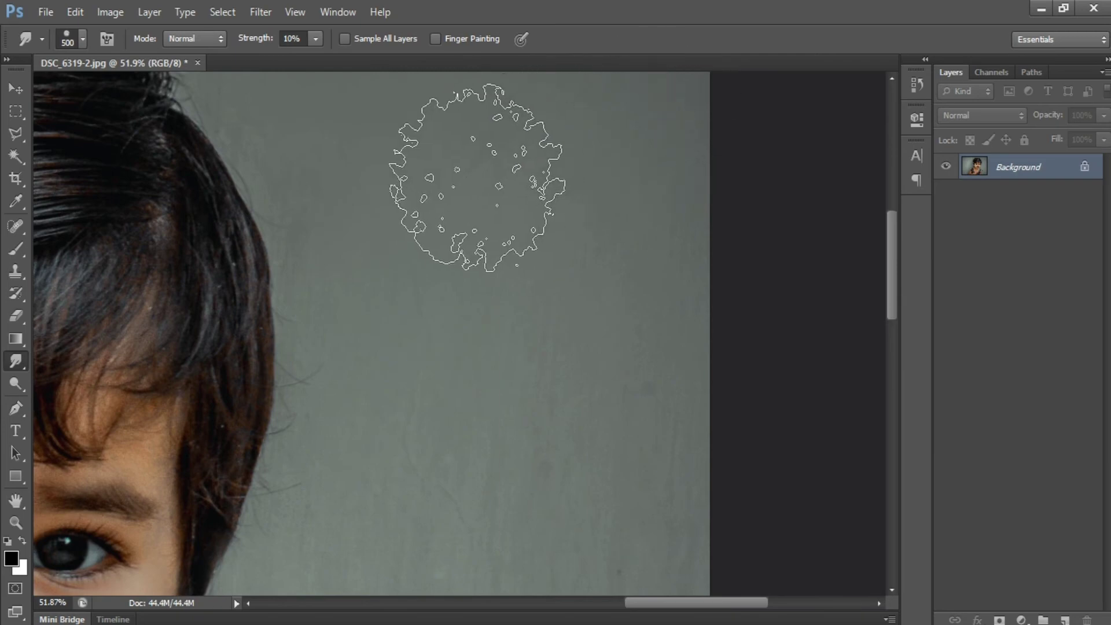
left_click_drag(548, 278, 643, 155)
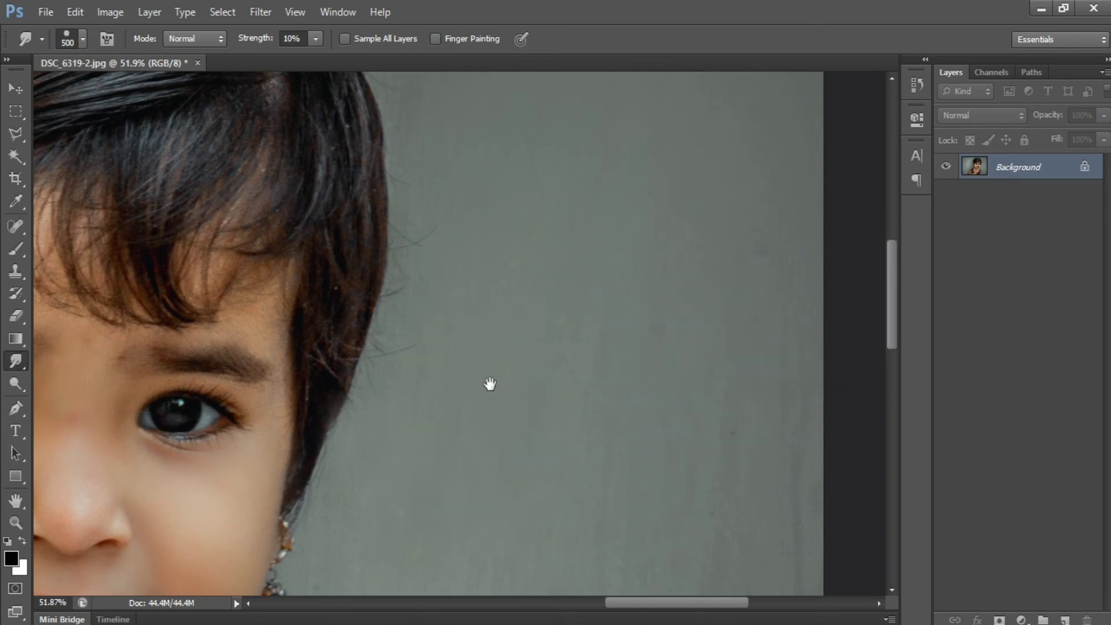
mouse_move(423, 433)
left_mouse_down()
mouse_move(491, 228)
mouse_move(532, 208)
left_mouse_up()
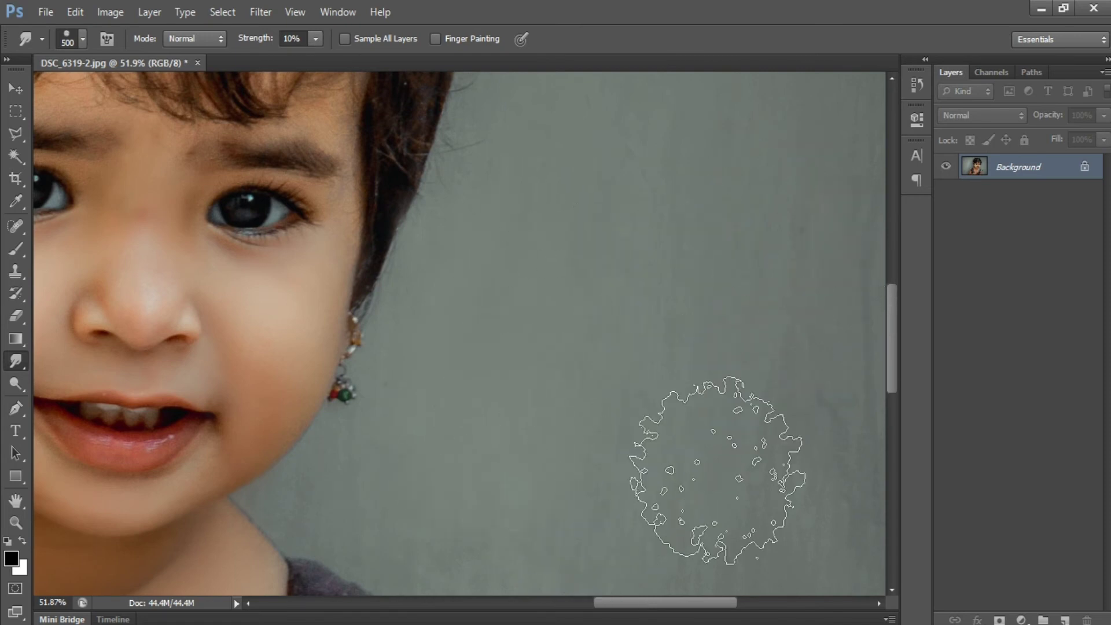
mouse_move(736, 463)
left_mouse_down()
mouse_move(705, 335)
mouse_move(636, 317)
mouse_move(734, 420)
mouse_move(861, 386)
mouse_move(710, 467)
mouse_move(664, 454)
left_mouse_up()
left_click_drag(664, 452, 588, 226)
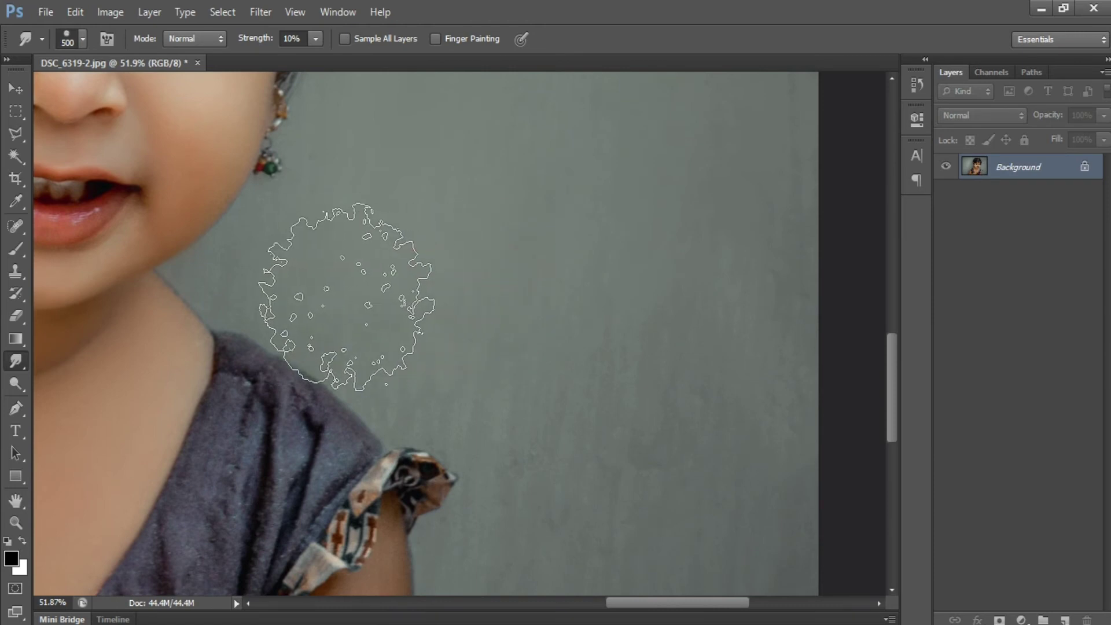
- Smooth the wall beside the shoulder and arm on the photo's right side down to the lower edge with the Smudge tool
mouse_move(457, 376)
left_mouse_down()
mouse_move(484, 350)
mouse_move(499, 386)
mouse_move(742, 348)
mouse_move(487, 341)
mouse_move(561, 524)
mouse_move(408, 318)
left_mouse_up()
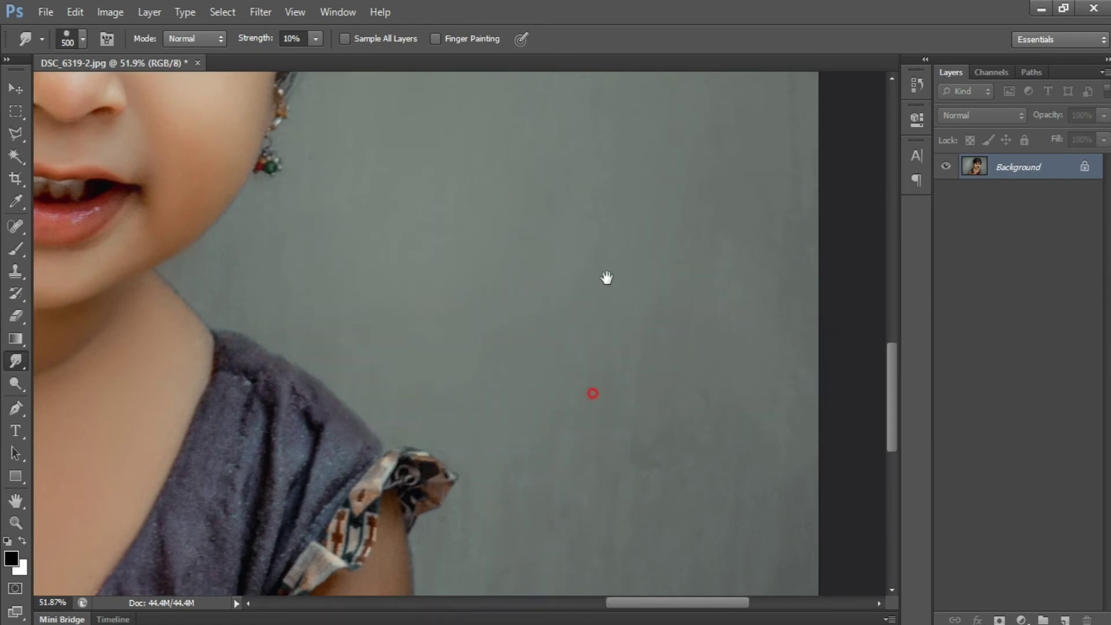
left_click_drag(606, 278, 608, 218)
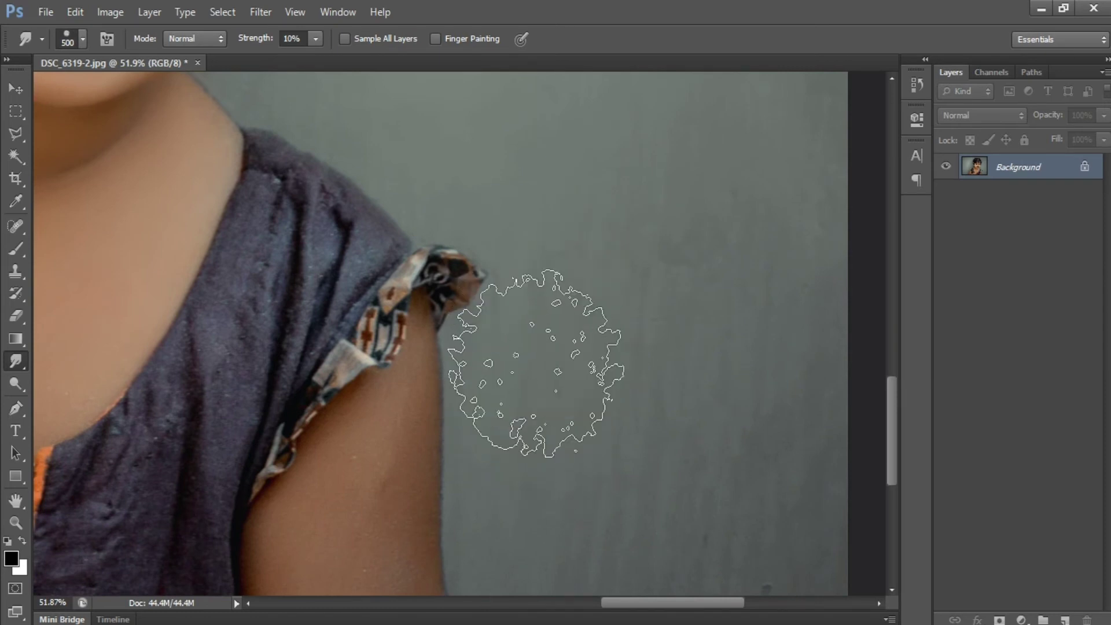
mouse_move(538, 464)
left_mouse_down()
mouse_move(488, 178)
mouse_move(486, 191)
left_mouse_up()
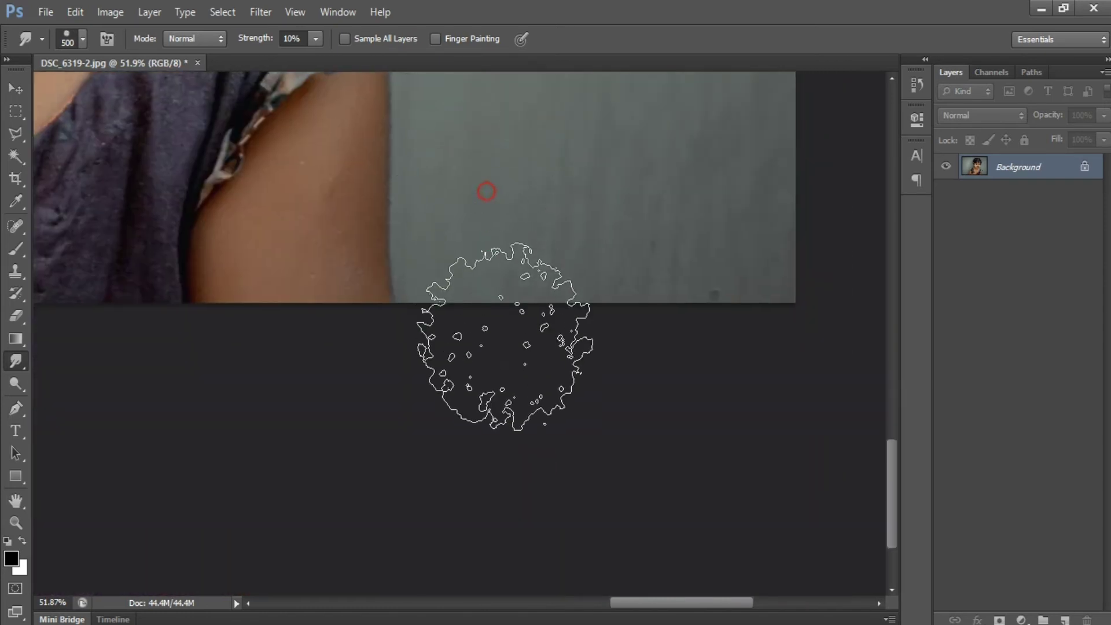
mouse_move(505, 337)
left_mouse_down()
mouse_move(496, 246)
mouse_move(649, 237)
mouse_move(679, 271)
mouse_move(763, 294)
mouse_move(702, 285)
mouse_move(560, 211)
mouse_move(747, 201)
mouse_move(568, 151)
left_mouse_up()
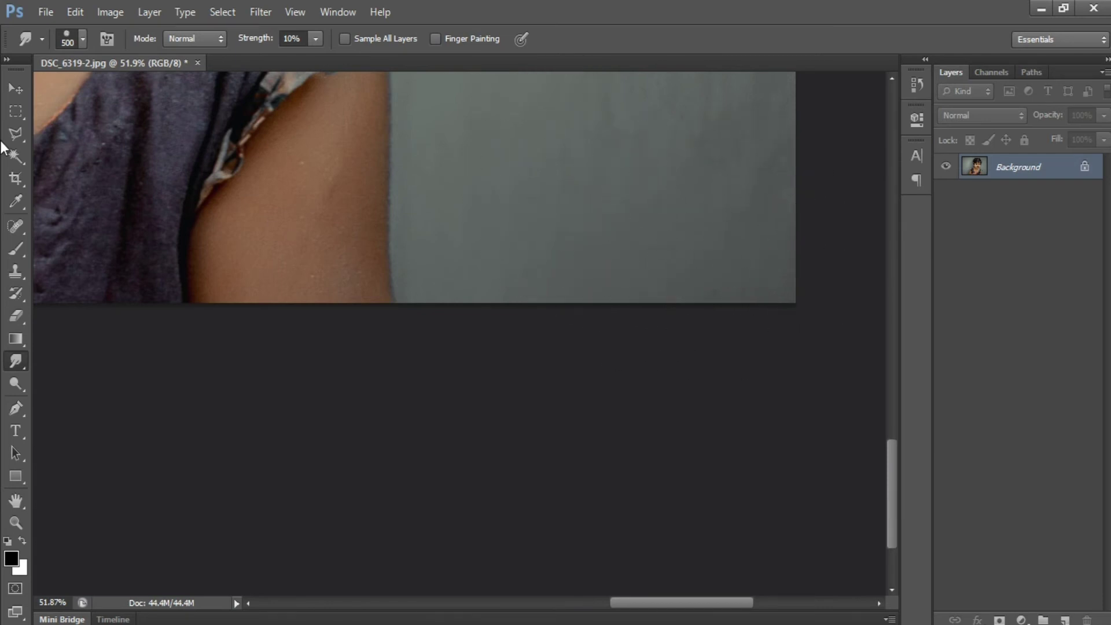
- Blend the remaining streaks across the whole background with the Smudge tool at brush size 900, and save the photo
left_click(17, 87)
scroll(417, 164, "down", 4)
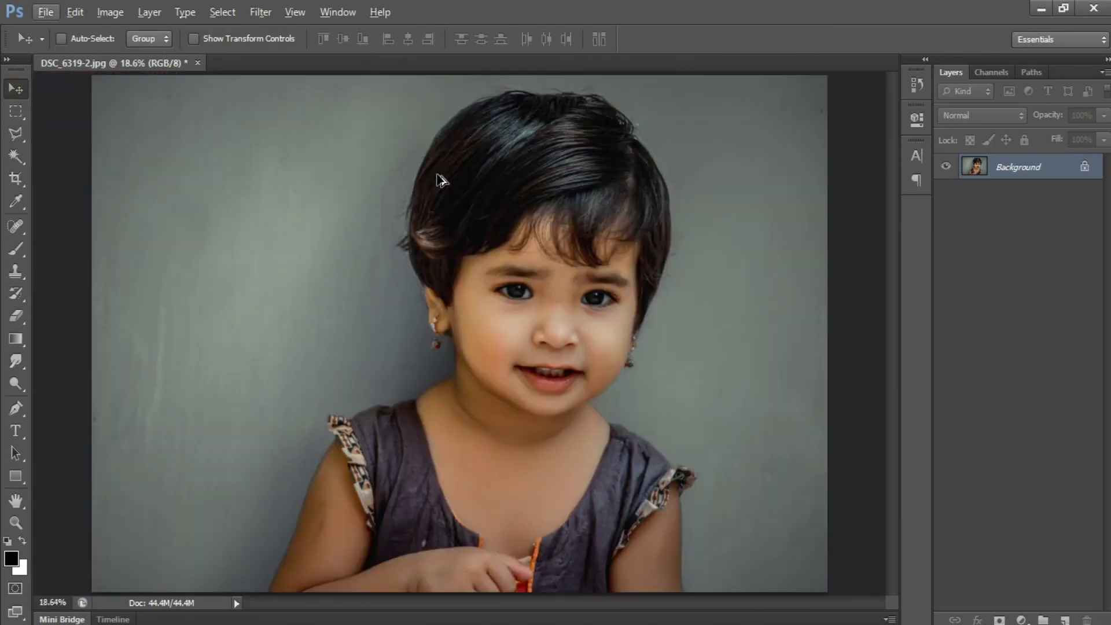
left_click(16, 363)
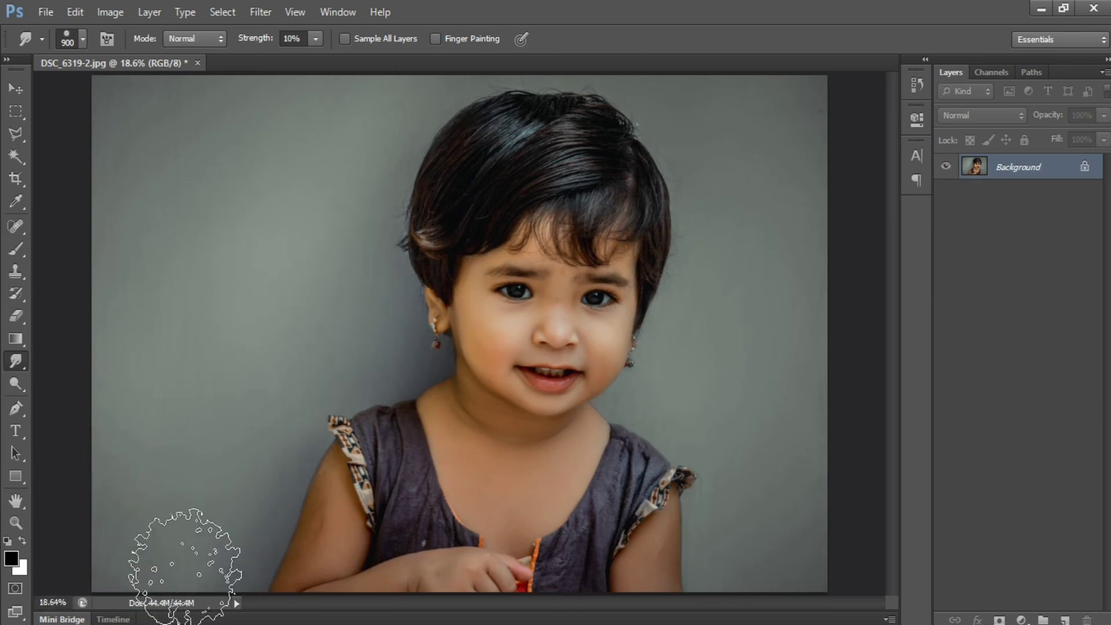
left_click(17, 91)
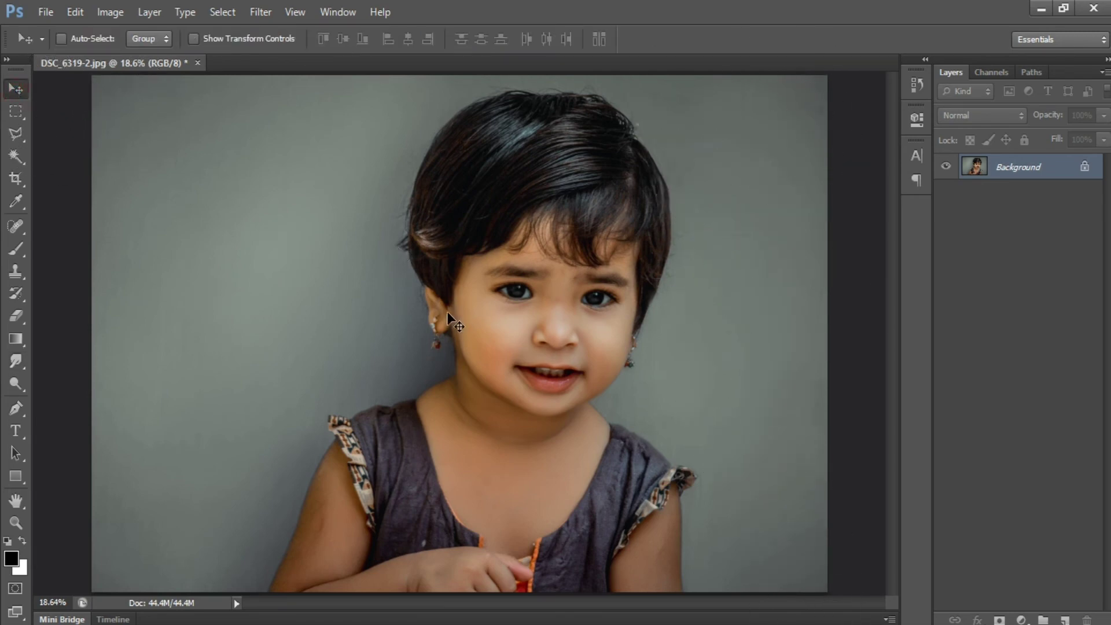
key("ctrl+s")
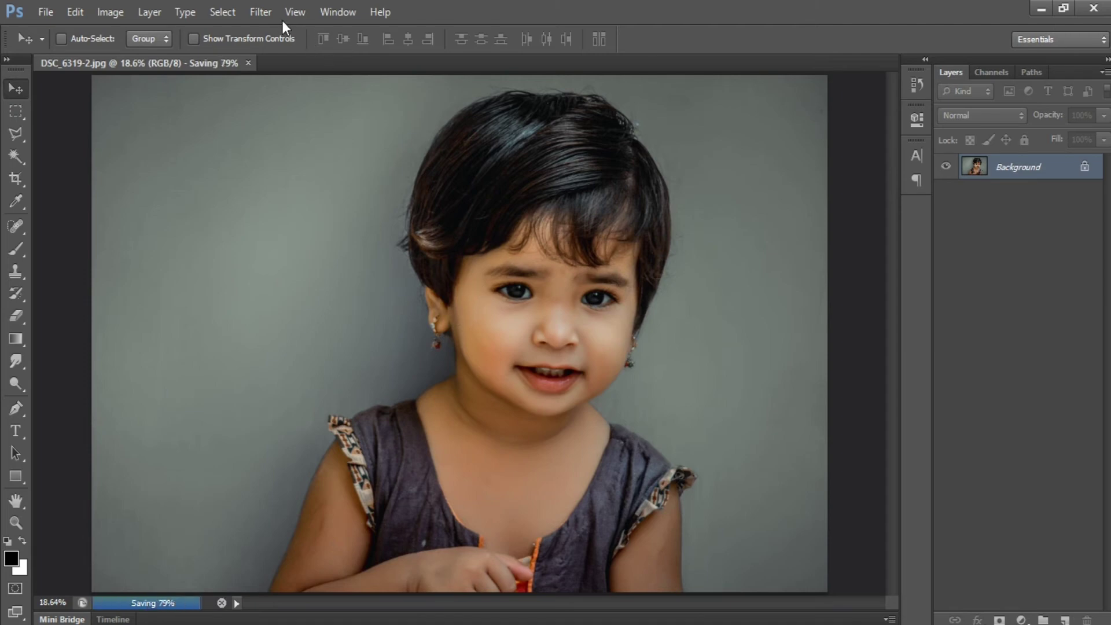
- Open the Athentech Imaging Perfectly Clear filter and turn off its Exposure correction
left_click(264, 15)
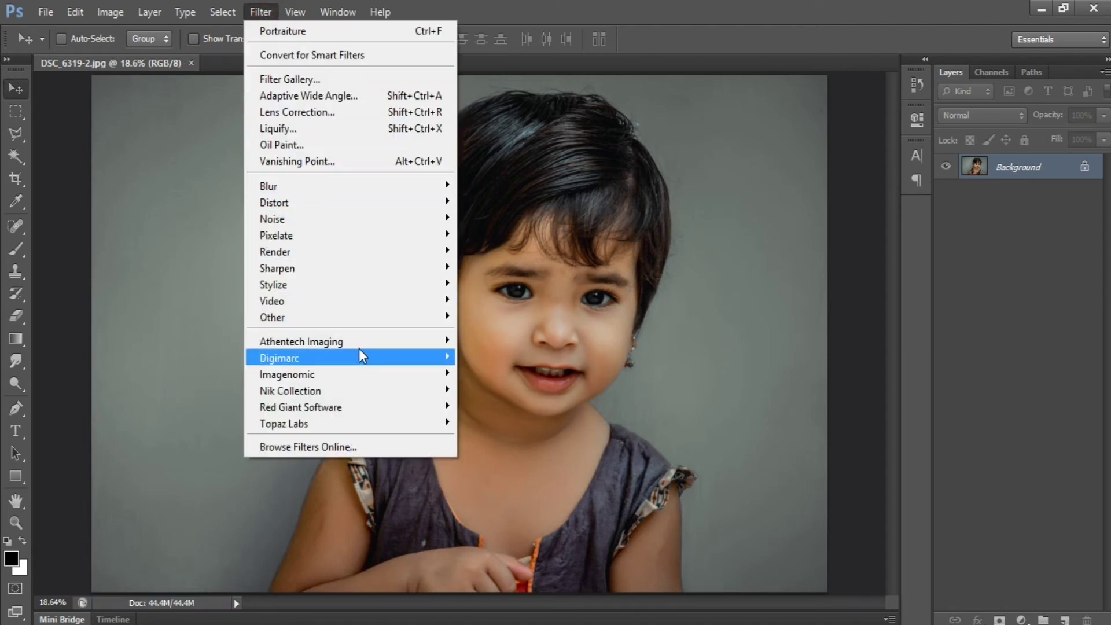
mouse_move(359, 344)
left_click(473, 342)
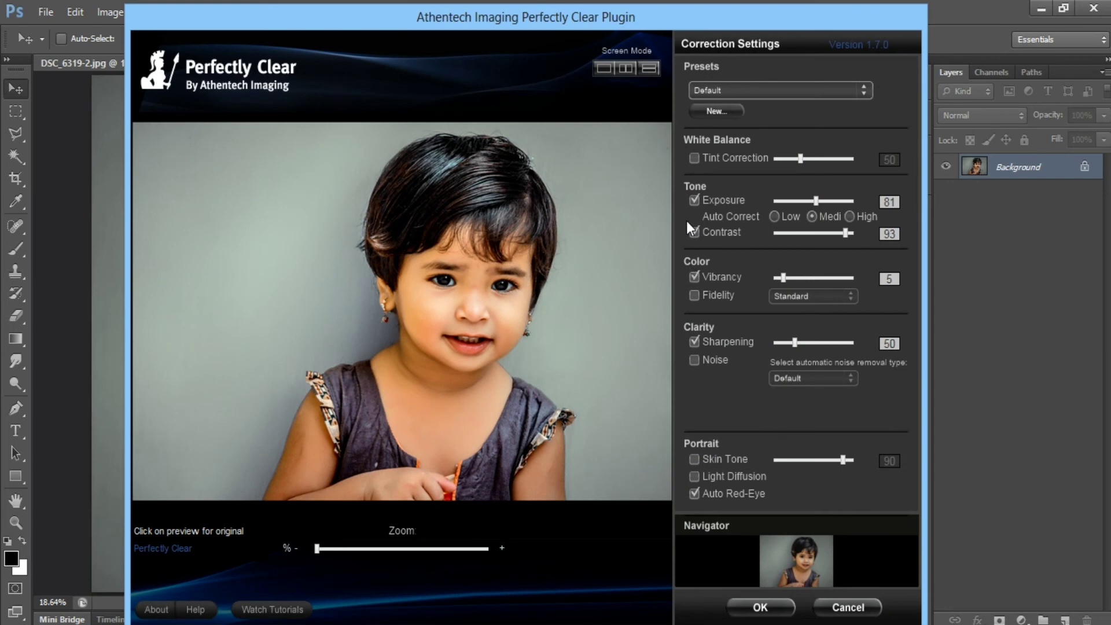
left_click(697, 199)
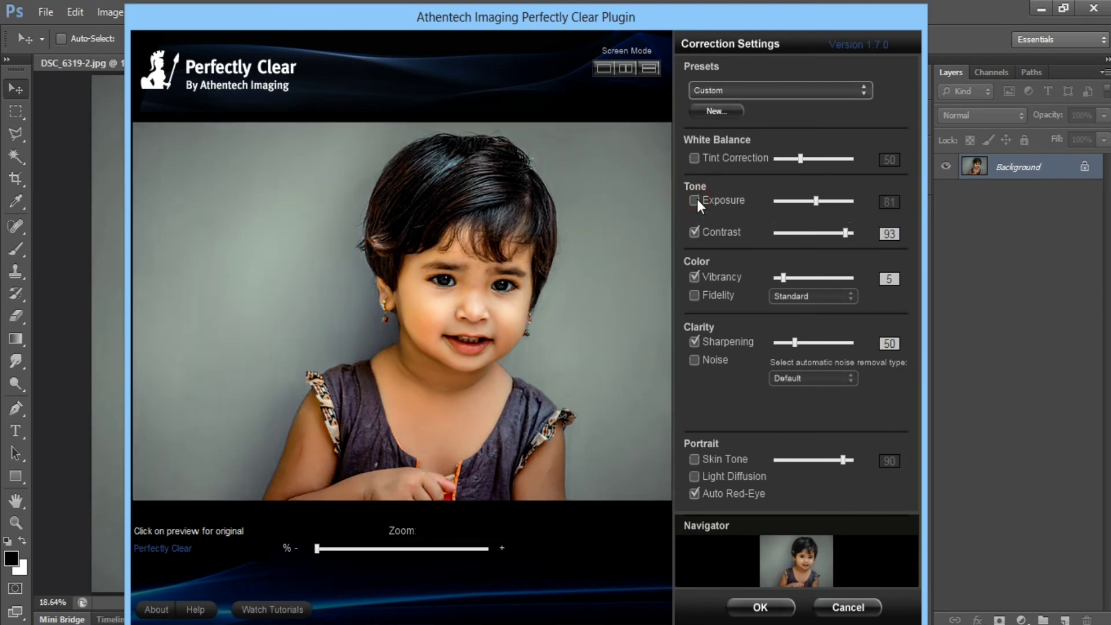
- Check the effect of the Contrast correction and try the preview without Vibrancy against the original
left_click(694, 234)
left_click(694, 232)
left_click(694, 277)
left_click(575, 290)
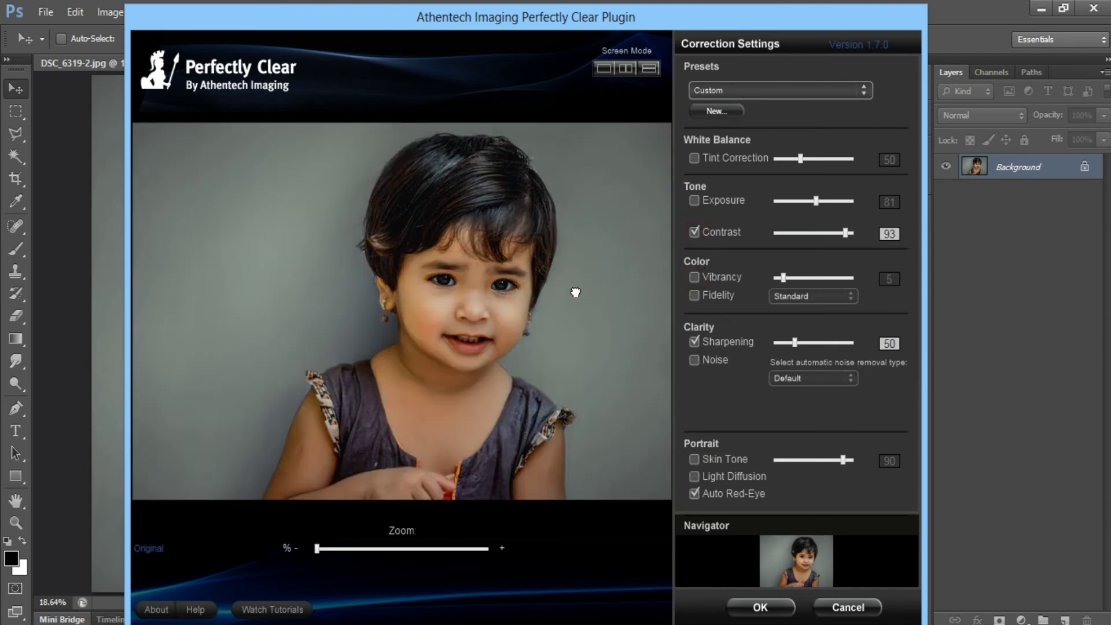
left_click_drag(575, 292, 587, 293)
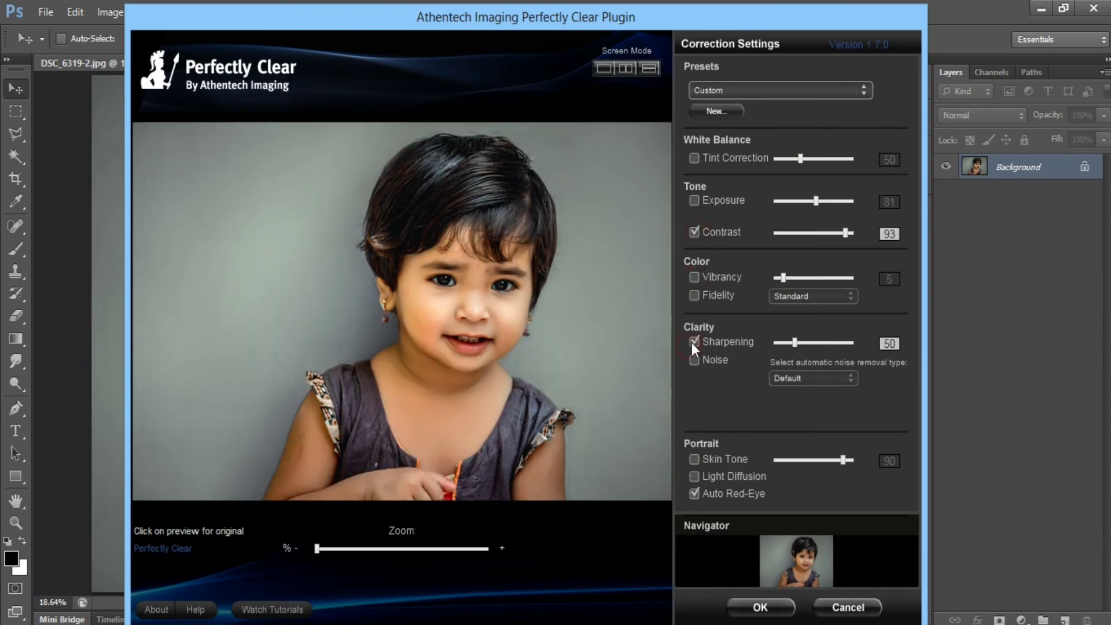
- Turn off Sharpening and Auto Red-Eye, and enable Light Diffusion and Vibrancy in the correction settings
left_click_drag(462, 366, 481, 353)
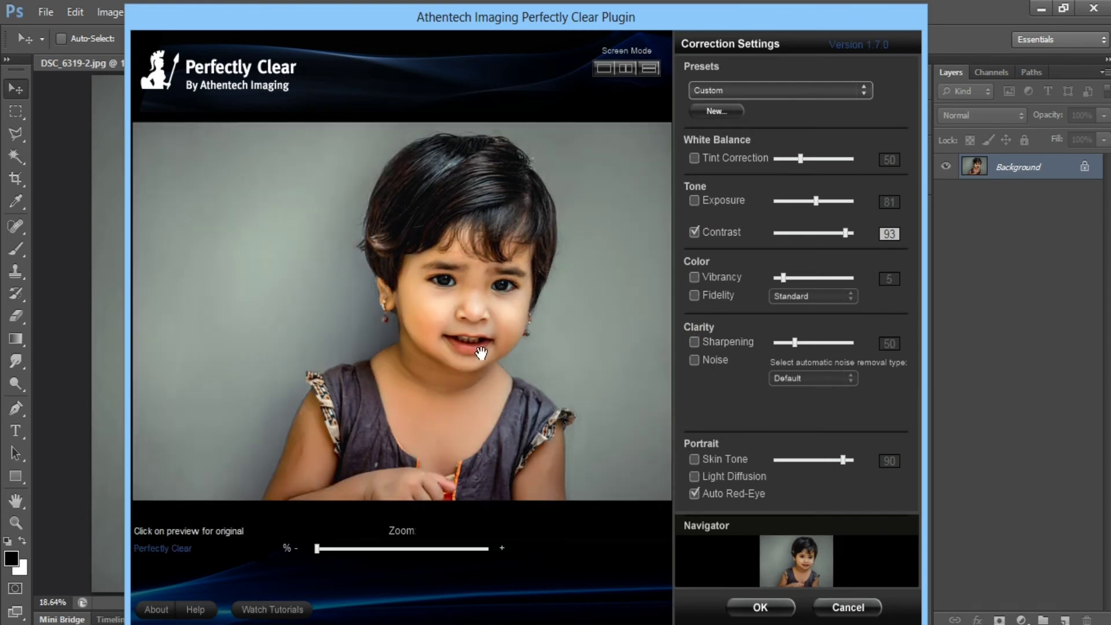
left_click(695, 476)
left_click_drag(552, 406, 552, 405)
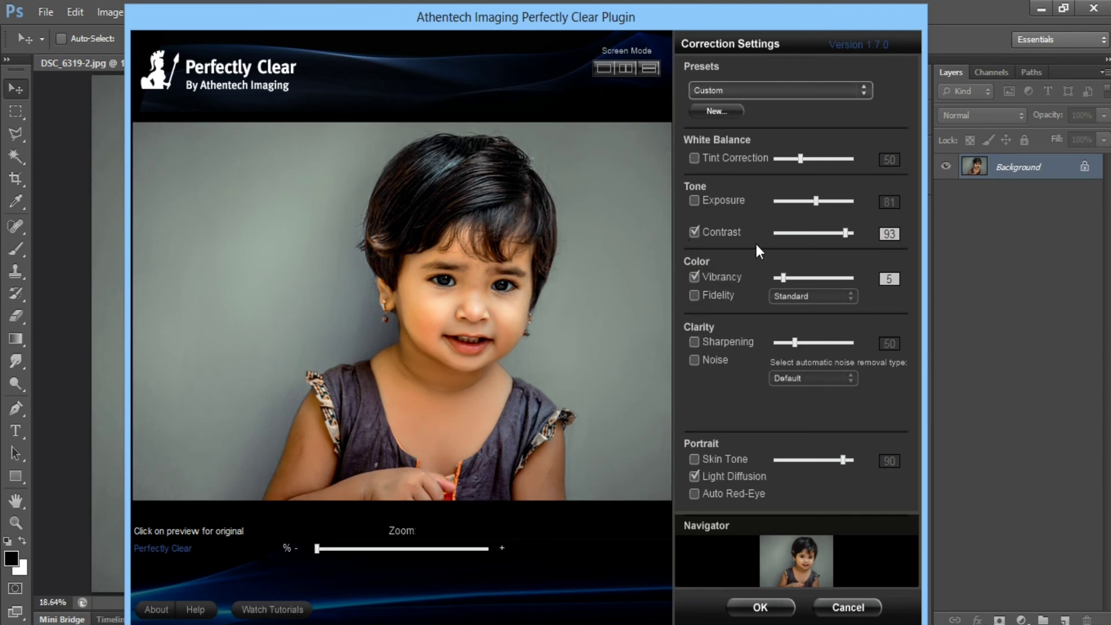
- Enable the Skin Tone correction at 100 and compare the corrected preview with the original
left_click(693, 456)
left_click_drag(842, 461, 891, 458)
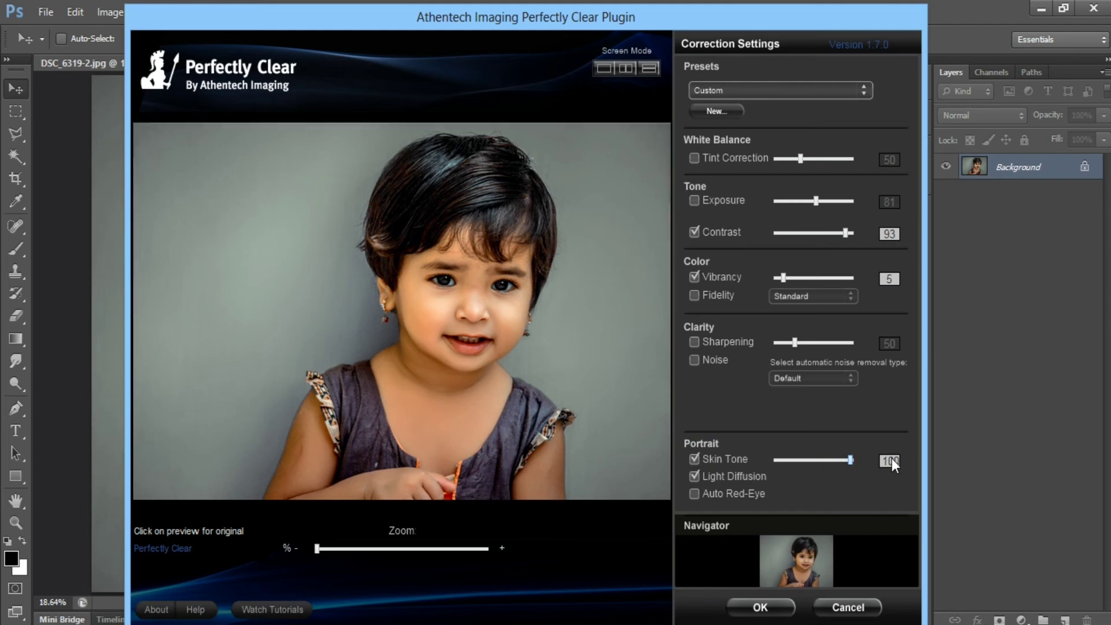
left_click(521, 373)
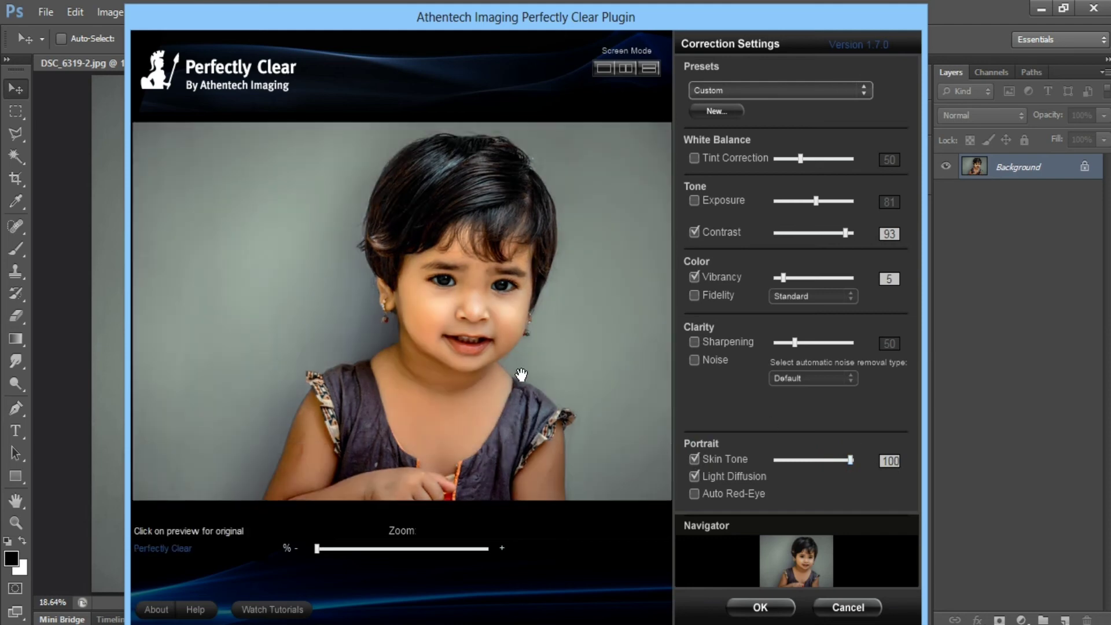
left_click(522, 376)
left_click(521, 375)
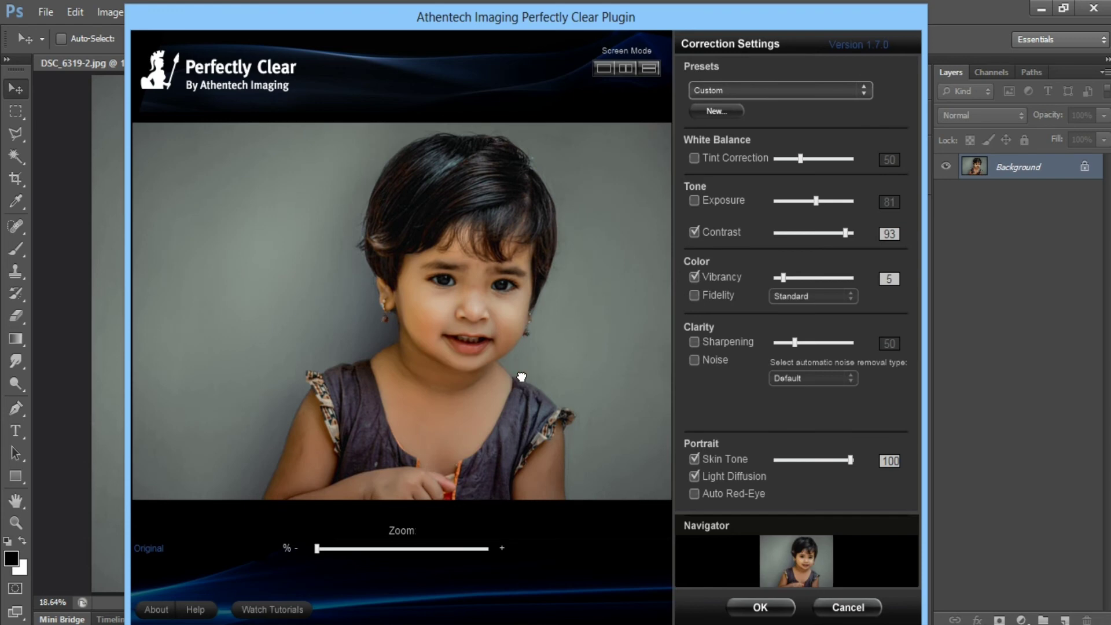
- Apply the Perfectly Clear corrections to the portrait and save the image
left_click(746, 604)
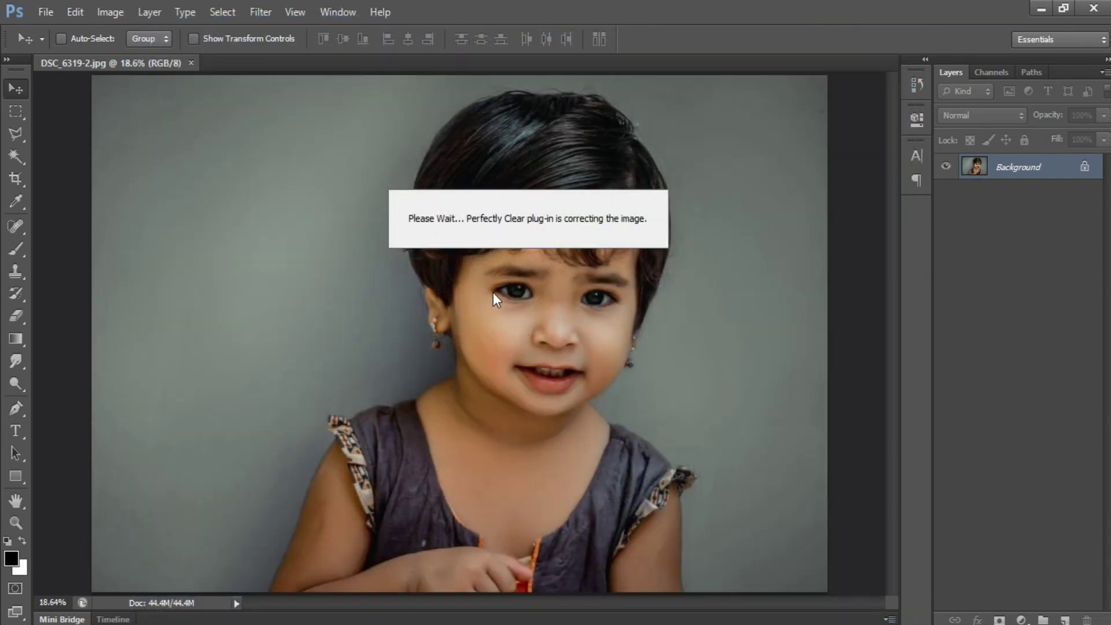
key("ctrl+s")
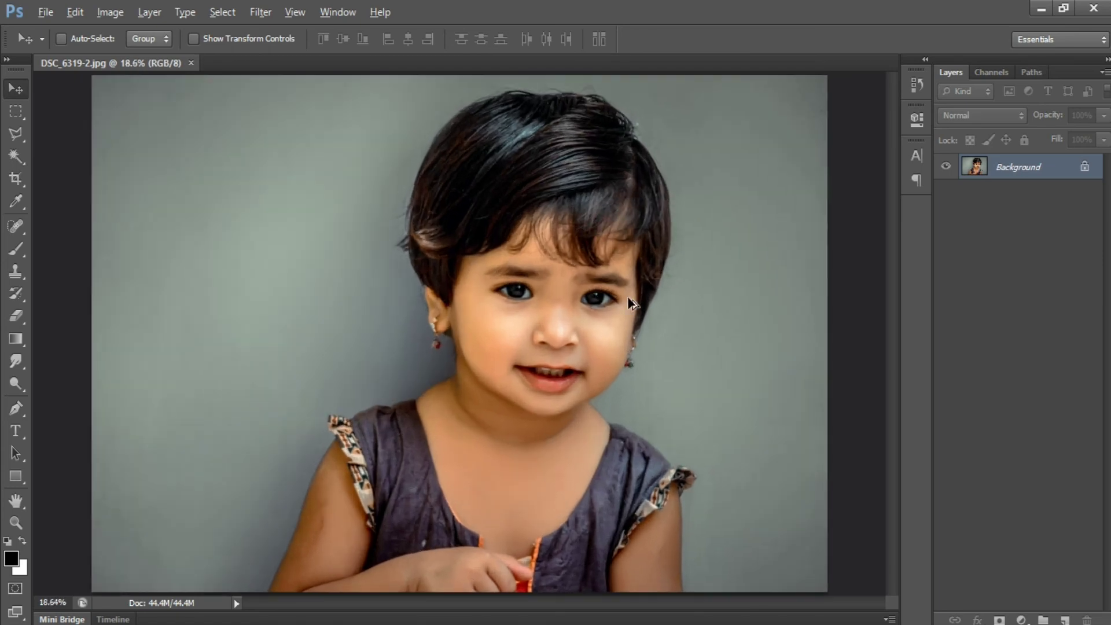
- Clone darker hair over the lower part of the bluish highlight streak on the crown with the Clone Stamp
scroll(630, 301, "up", 5)
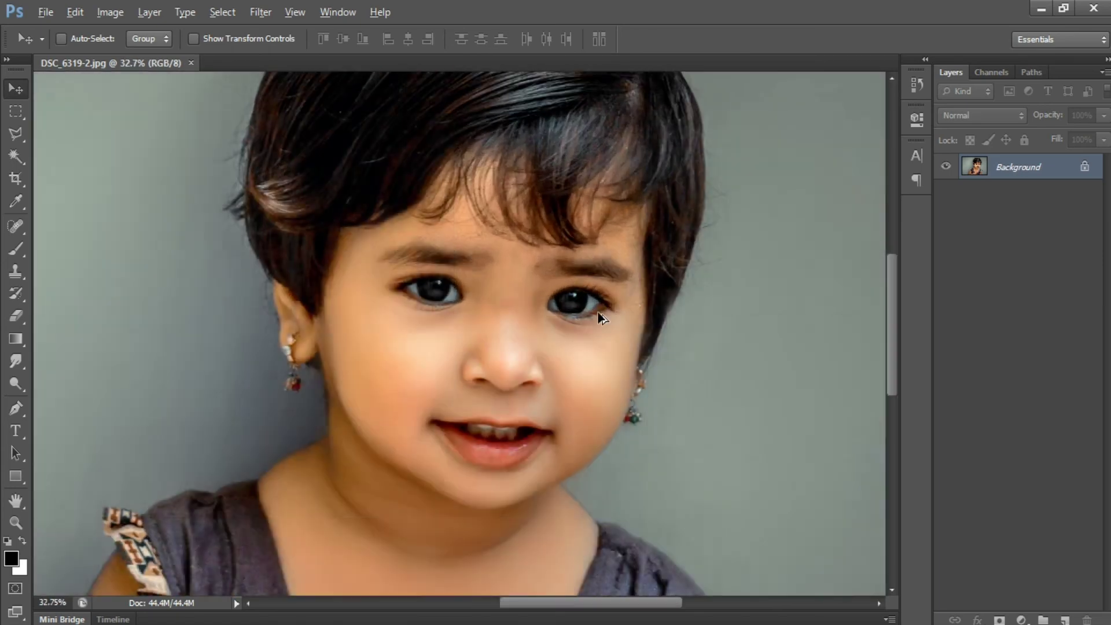
scroll(462, 307, "up", 1)
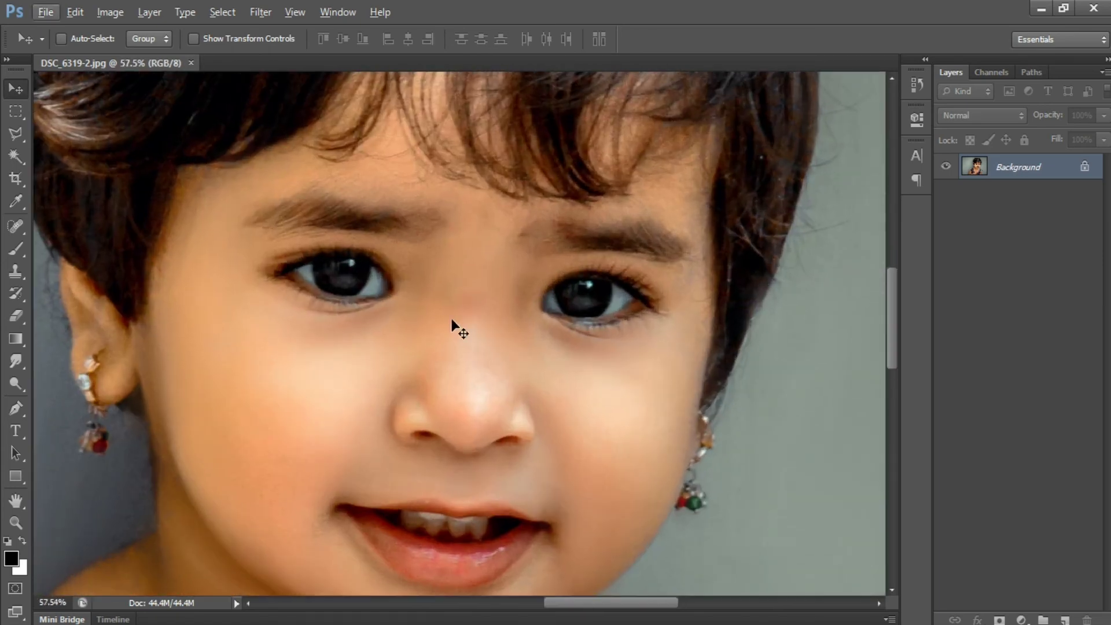
left_click_drag(421, 360, 501, 496)
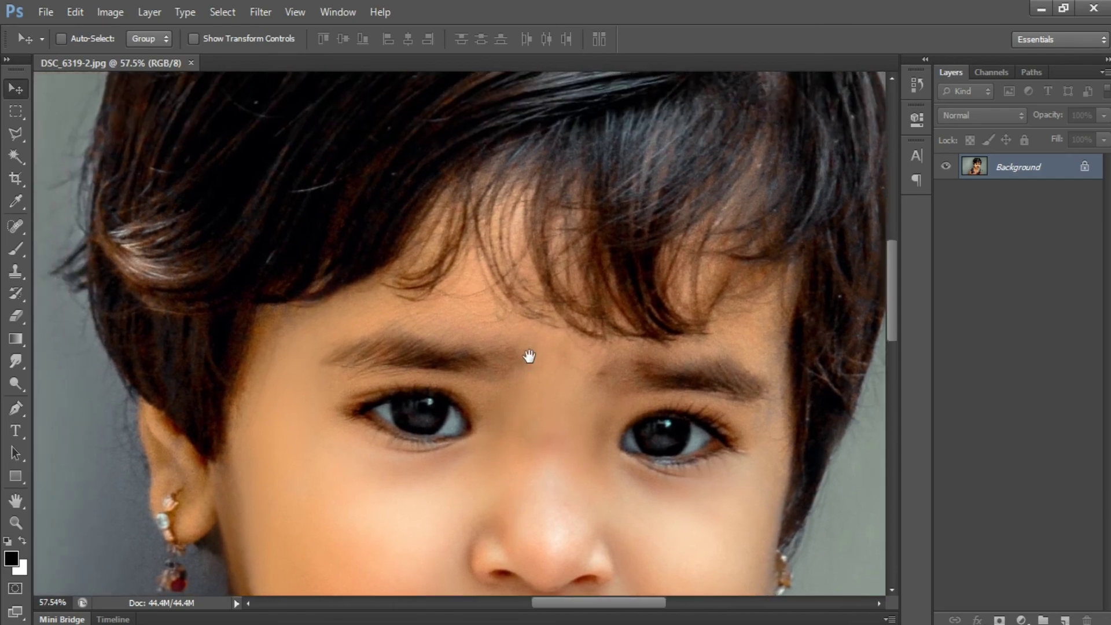
left_click_drag(528, 355, 550, 504)
left_click_drag(539, 326, 550, 417)
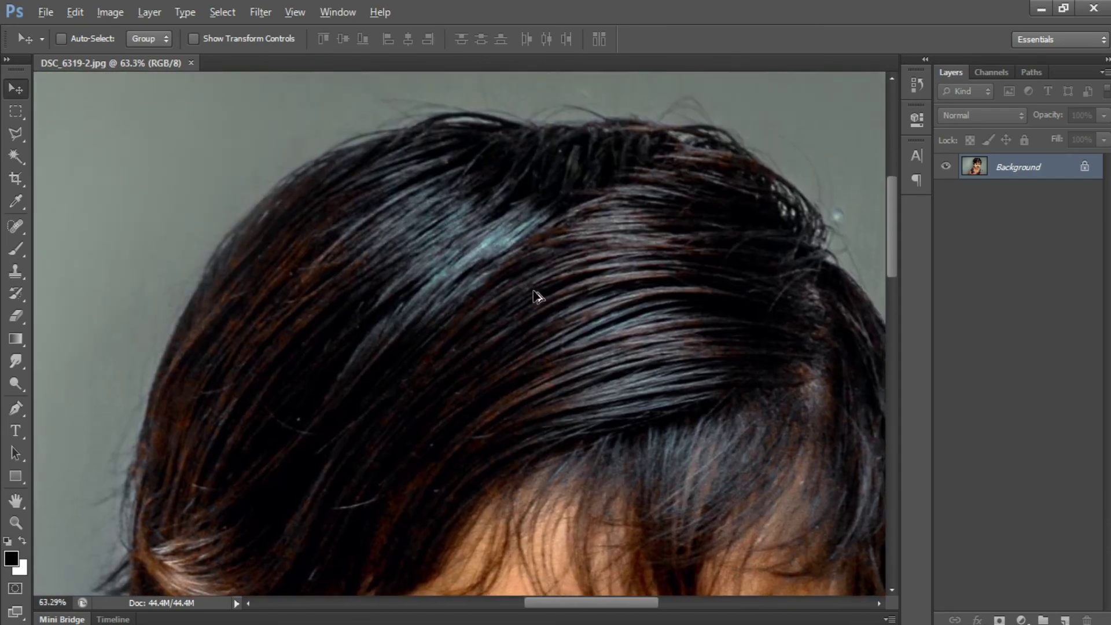
scroll(538, 296, "up", 2)
left_click(17, 276)
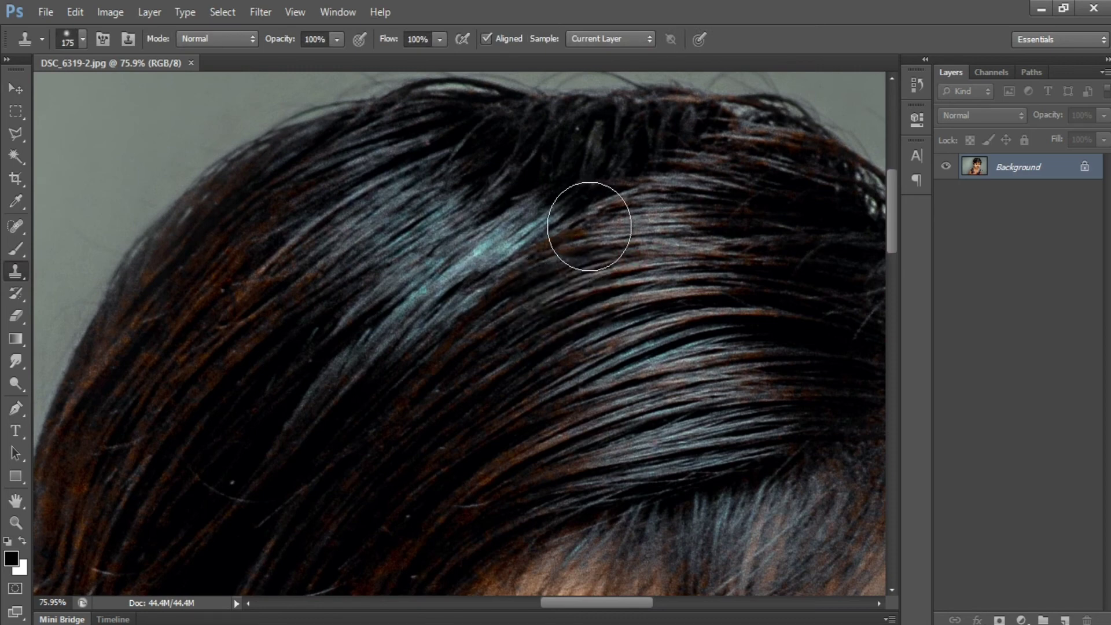
mouse_move(550, 231)
left_mouse_down()
mouse_move(498, 260)
mouse_move(387, 380)
mouse_move(339, 413)
left_mouse_up()
key("space")
left_click_drag(328, 292, 396, 275)
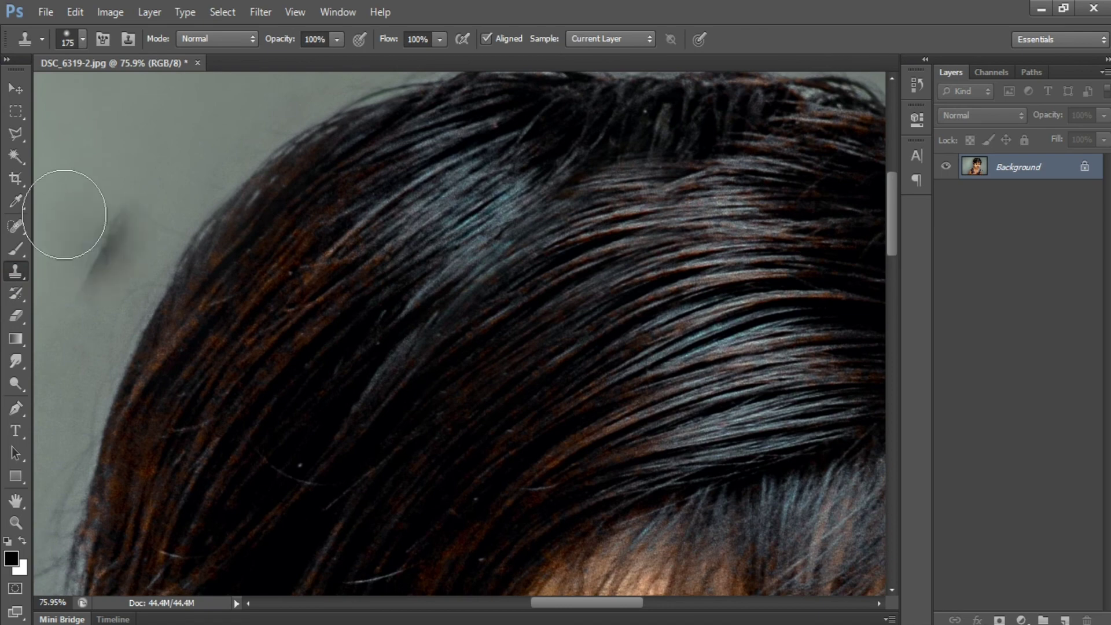
mouse_move(436, 203)
left_mouse_down()
mouse_move(462, 186)
mouse_move(370, 255)
left_mouse_up()
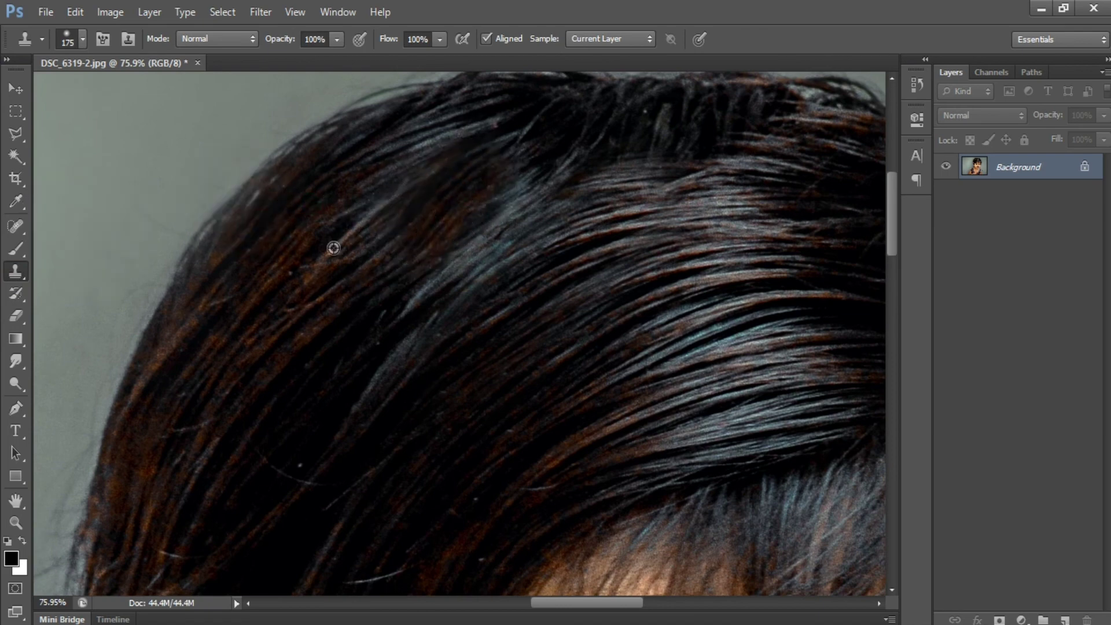
left_click(286, 244, "alt")
left_click_drag(519, 198, 427, 286)
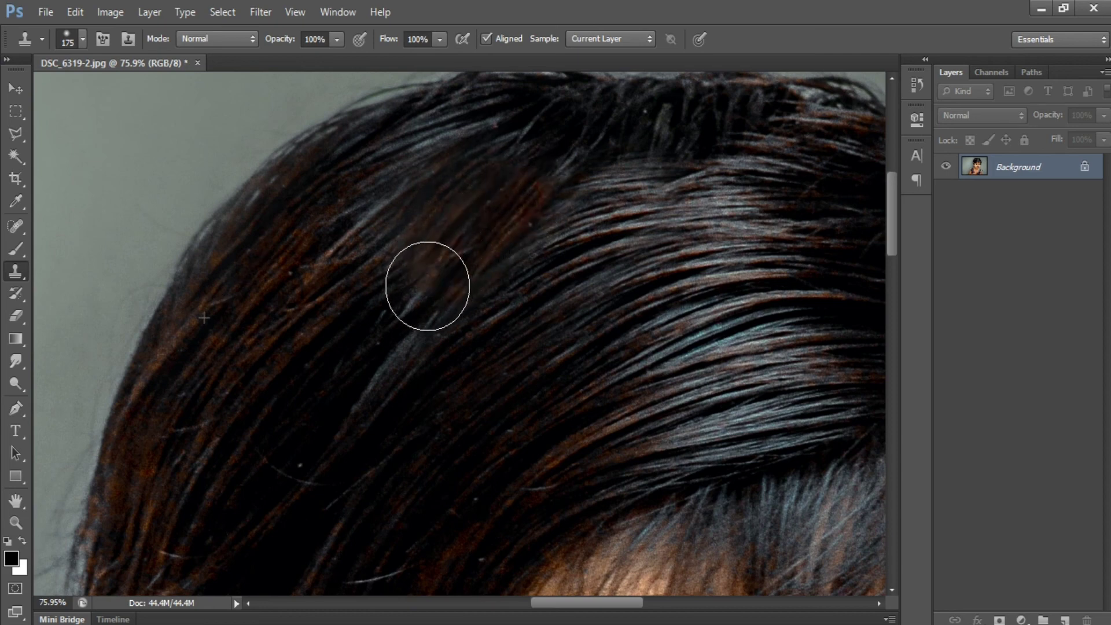
key("ctrl+alt+z")
key("ctrl+alt+z")
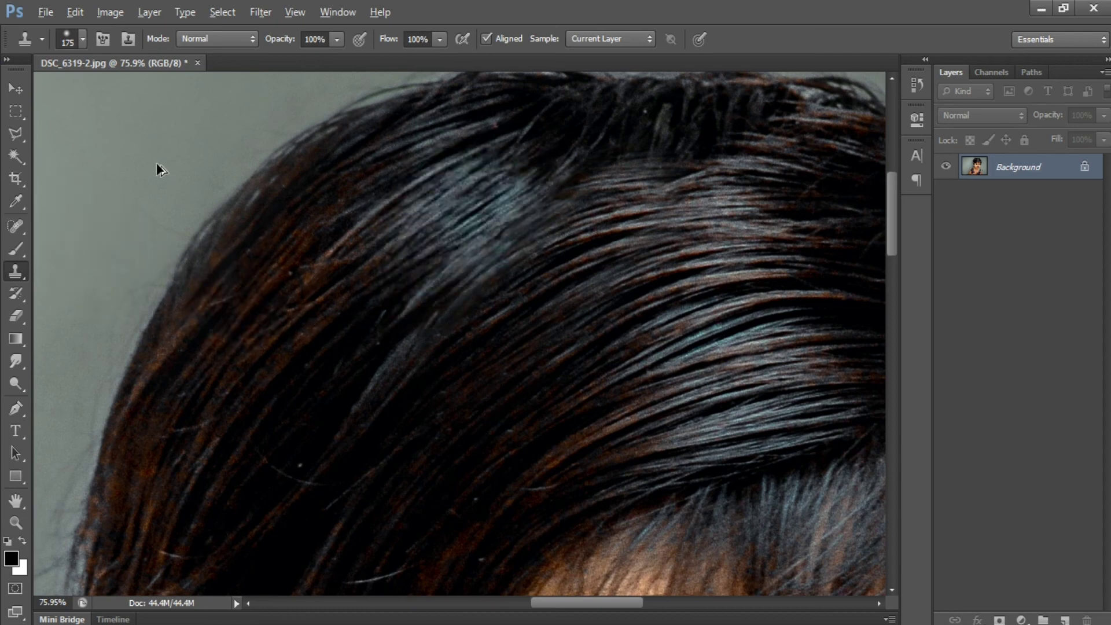
- Cover the remaining bluish highlight on the crown by cloning from several spots of the darker brown hair beside it
left_click(307, 337, "alt")
left_click_drag(392, 278, 457, 232)
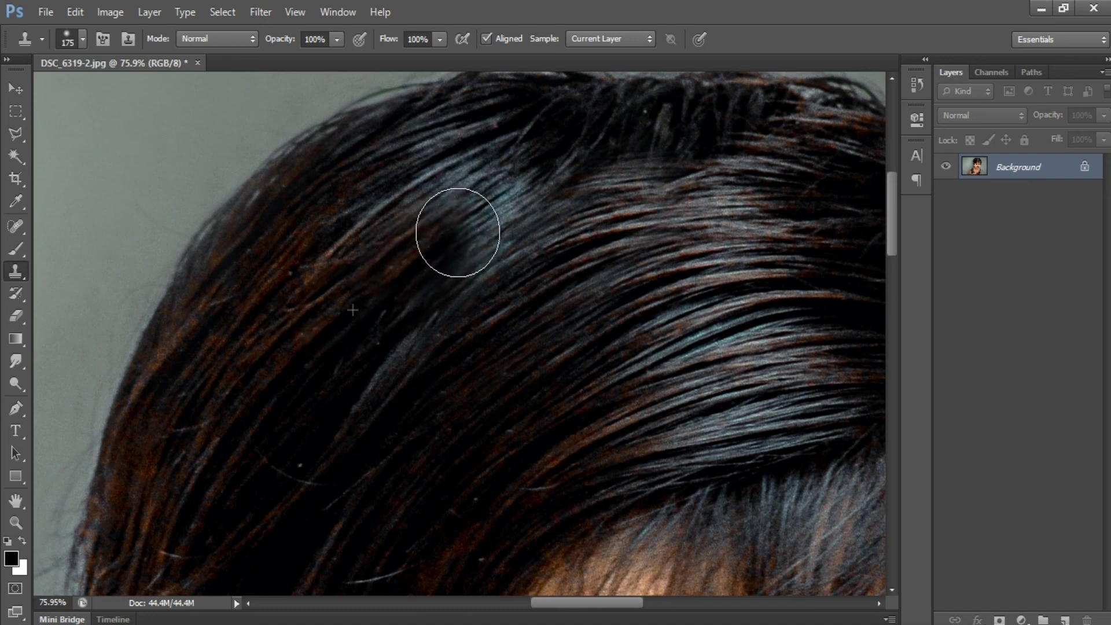
left_click(313, 296, "alt")
left_click_drag(375, 230, 451, 185)
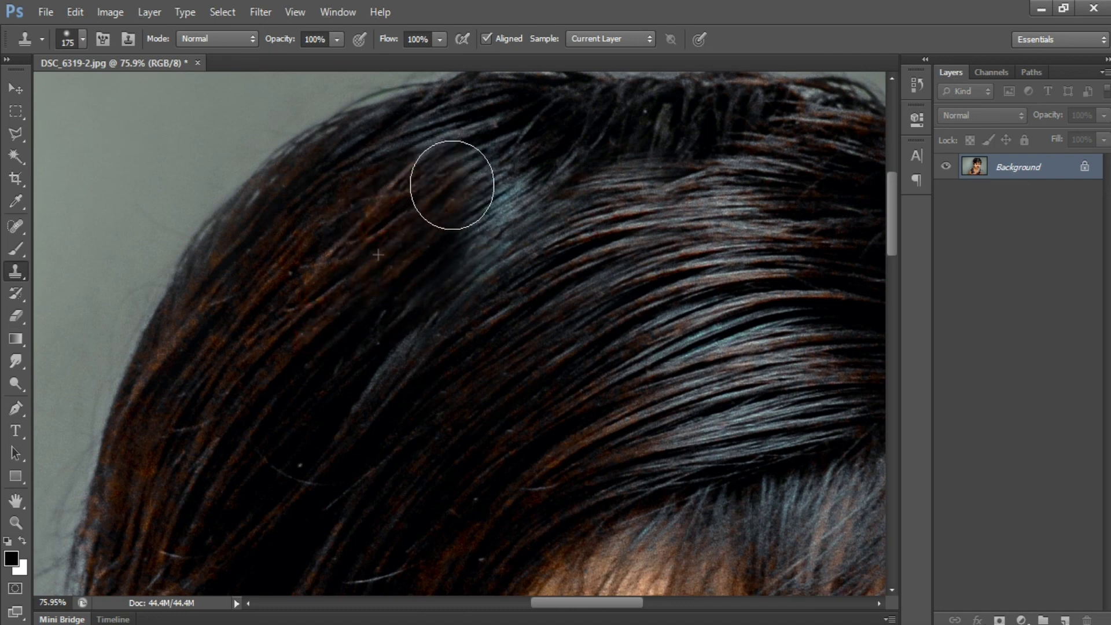
left_click(325, 337, "alt")
mouse_move(433, 244)
left_mouse_down()
mouse_move(527, 200)
mouse_move(482, 226)
mouse_move(489, 186)
mouse_move(454, 159)
left_mouse_up()
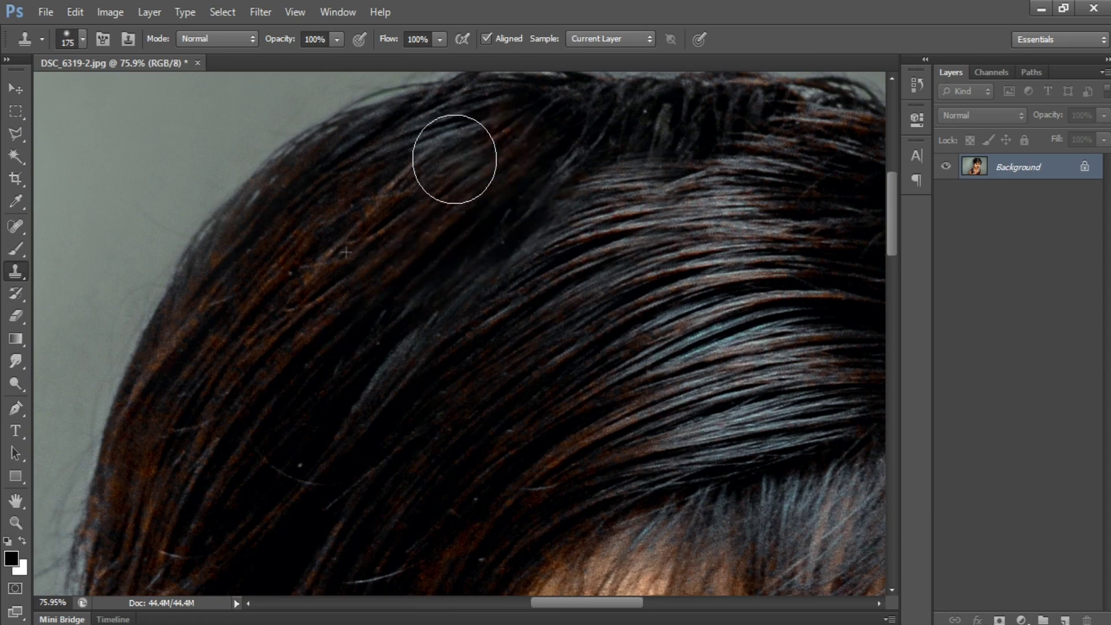
- Leave the Clone Stamp for the Move tool, check the whole portrait and save the hair retouch
left_click(16, 88)
scroll(348, 180, "down", 3)
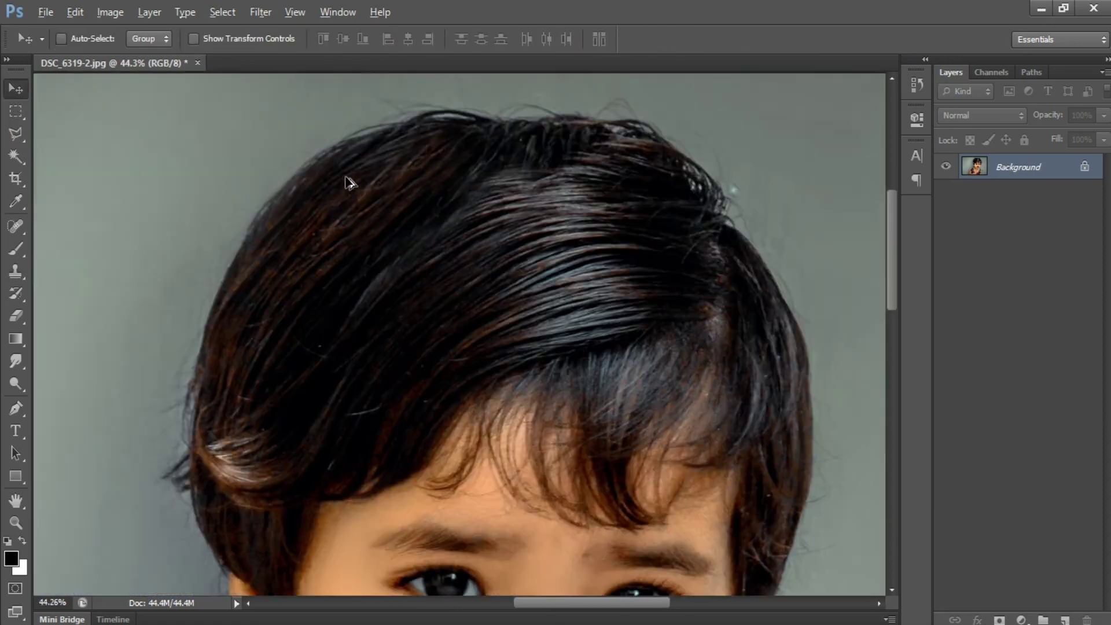
scroll(385, 193, "down", 4)
scroll(509, 221, "down", 1)
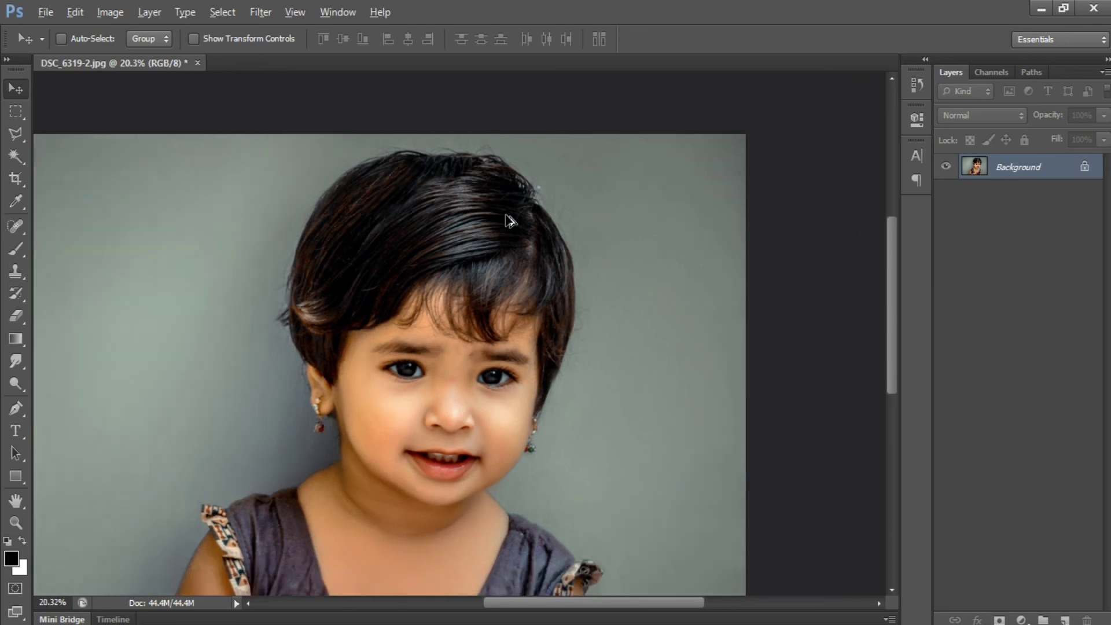
key("ctrl+s")
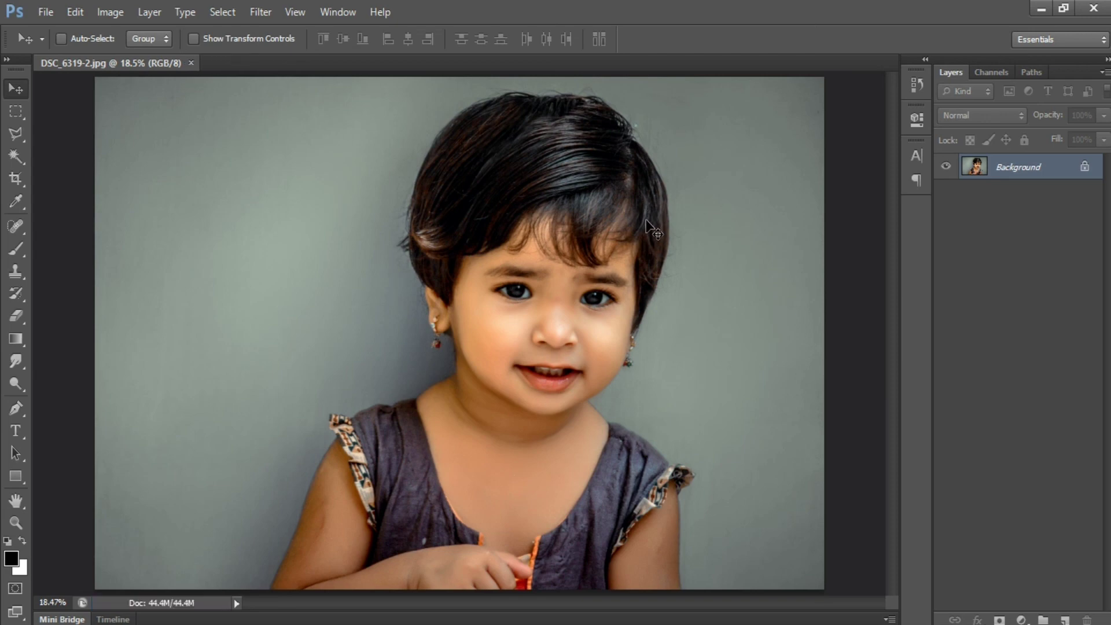
- Save the portrait as JPEG DSC_6319-2 in the XTRA UPDATES folder, replacing the existing file, with Maximum quality 12 and Progressive format
scroll(647, 242, "down", 1)
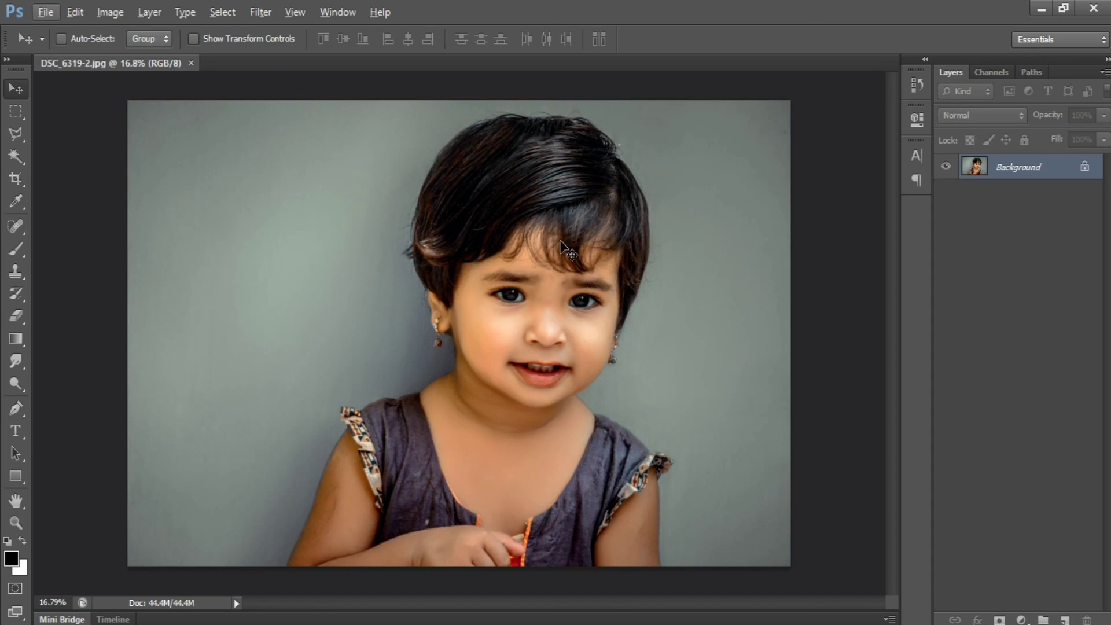
key("shift+ctrl+s")
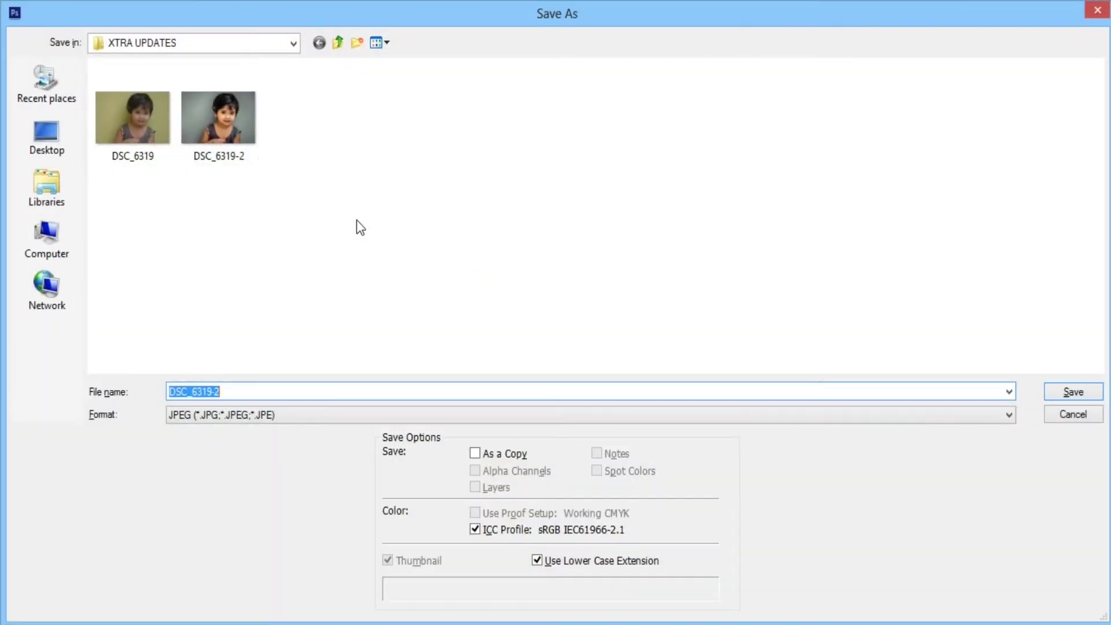
double_click(247, 139)
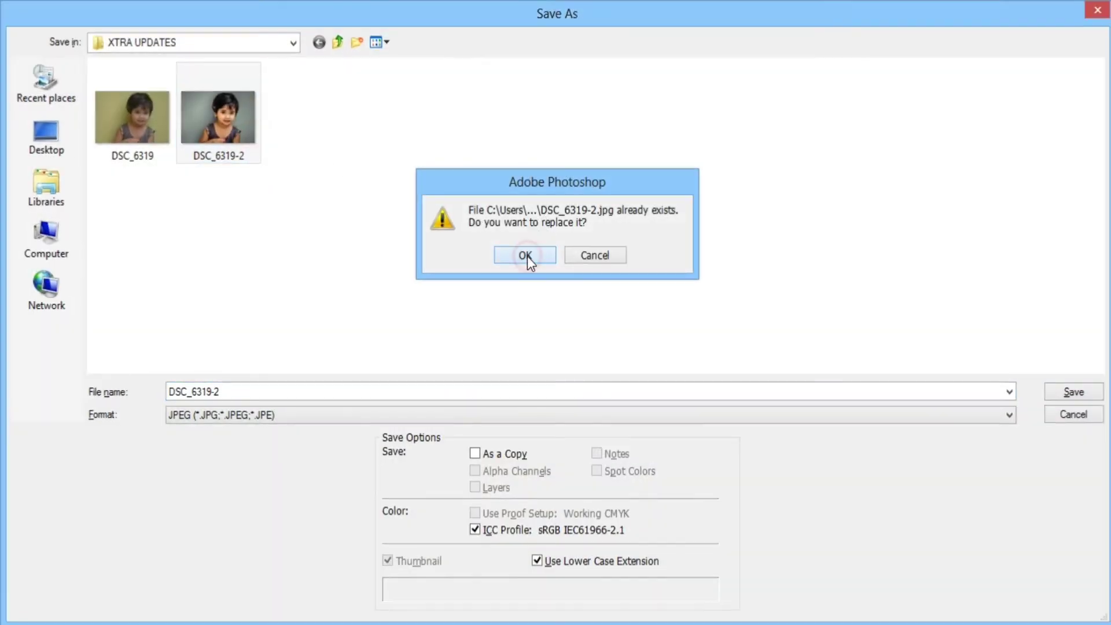
left_click(525, 256)
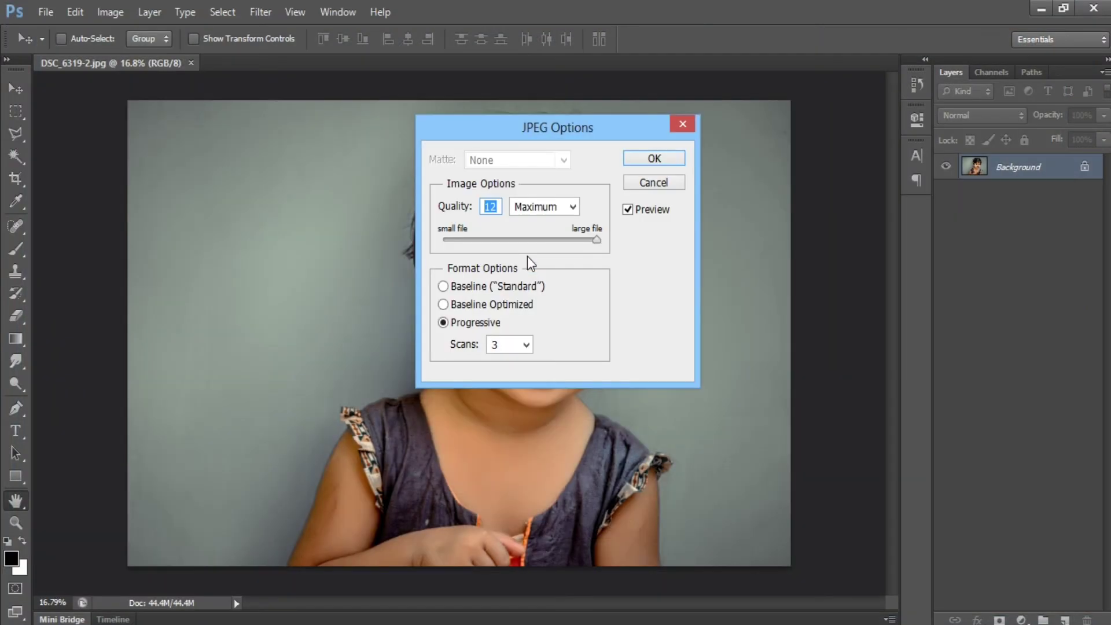
left_click(654, 160)
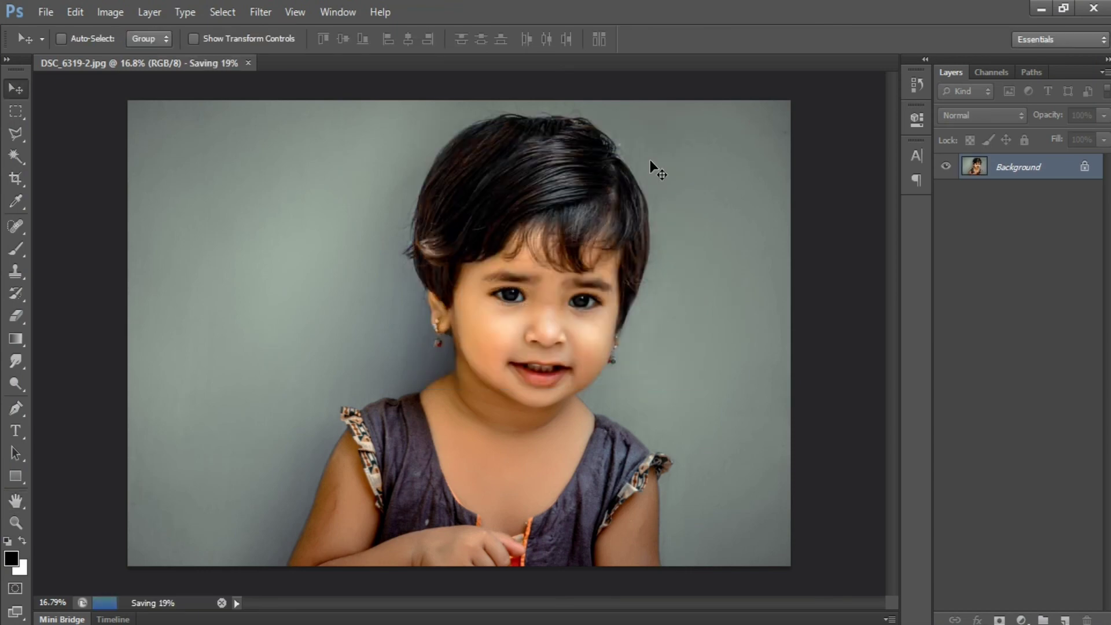